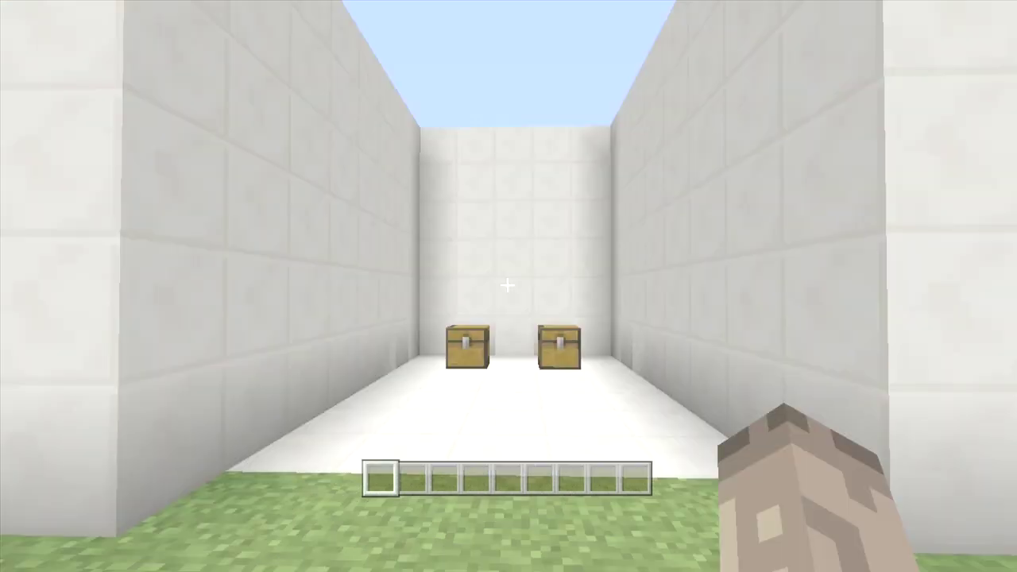
Step: Walk up to the two chests and open the left chest to check its contents
{"action": "key", "text": "w"}
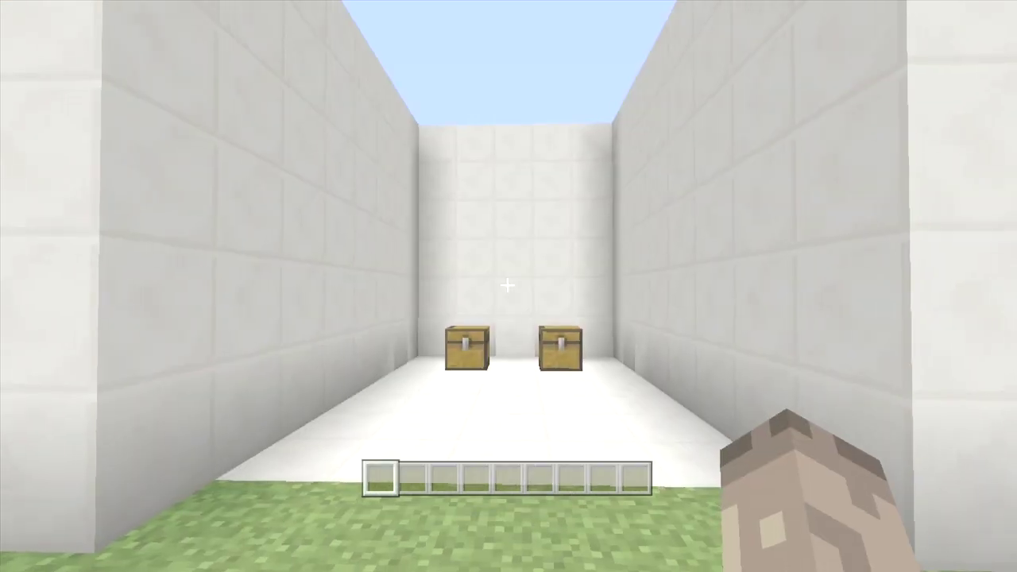
{"action": "key", "text": "w"}
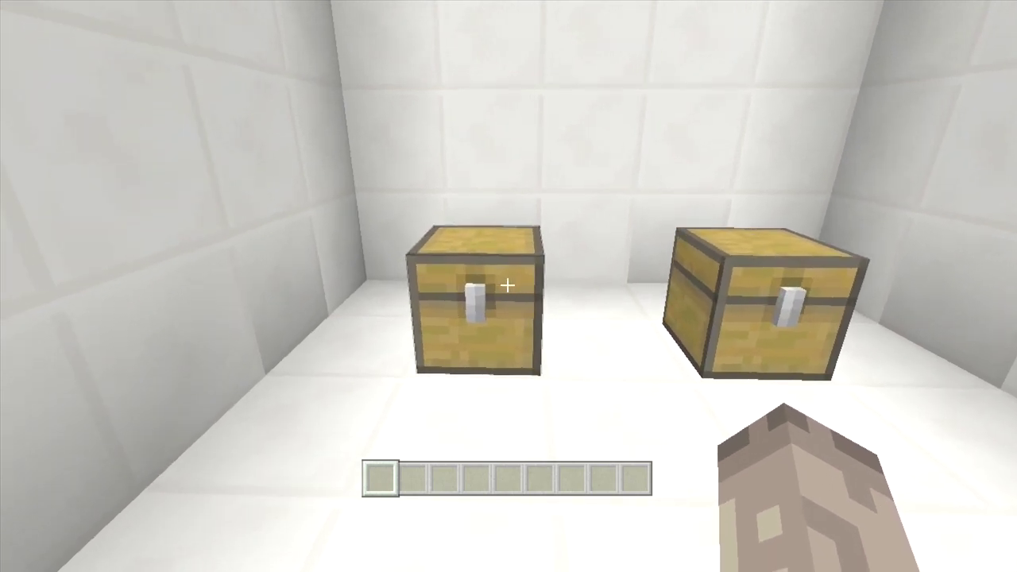
{"action": "right_click", "coordinate": [508, 284]}
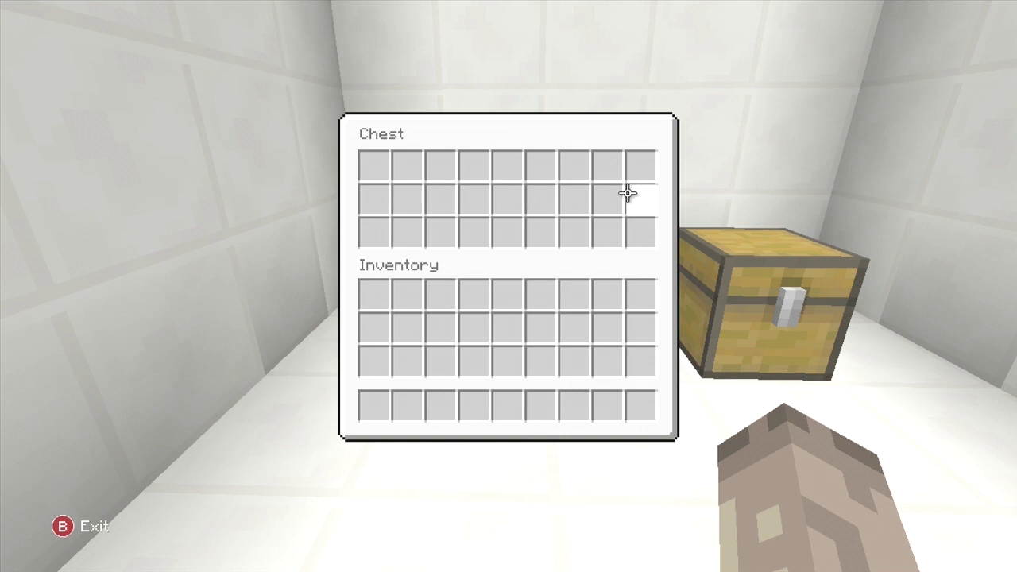
{"action": "key", "text": "Escape"}
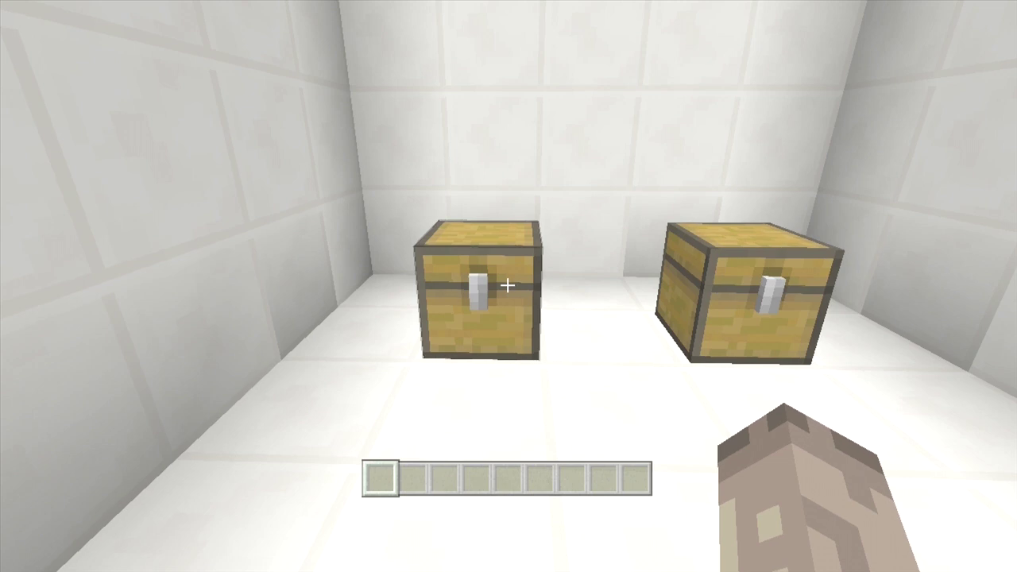
Step: Back away from the chests and cycle the camera through third-person and front views to first-person
{"action": "key", "text": "s"}
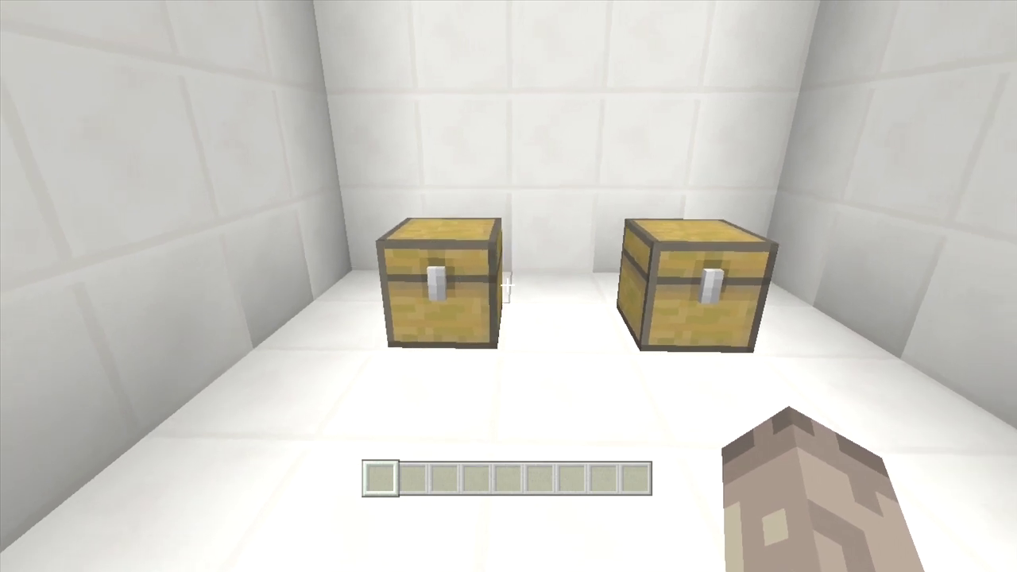
{"action": "key", "text": "s"}
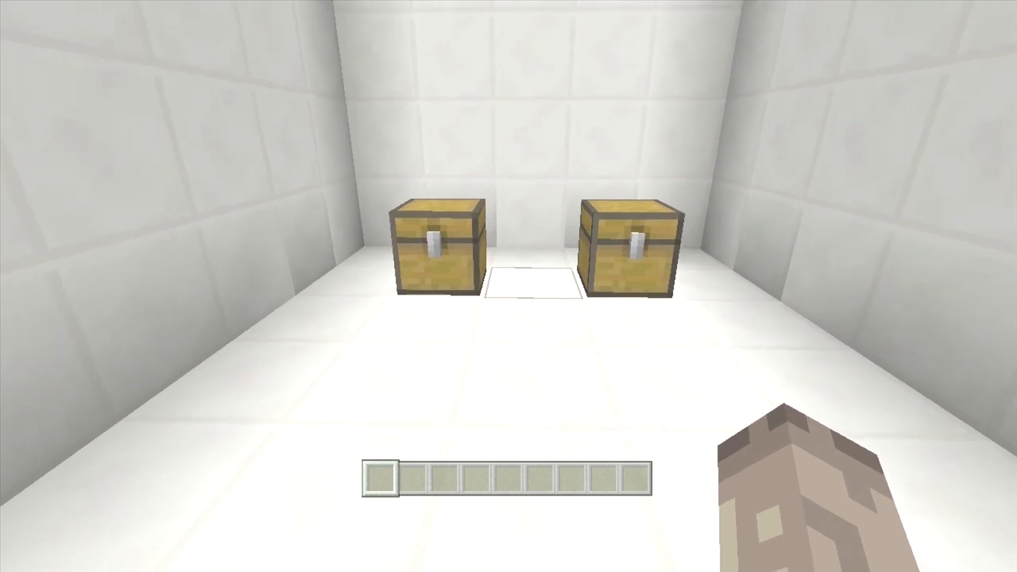
{"action": "key", "text": "F5"}
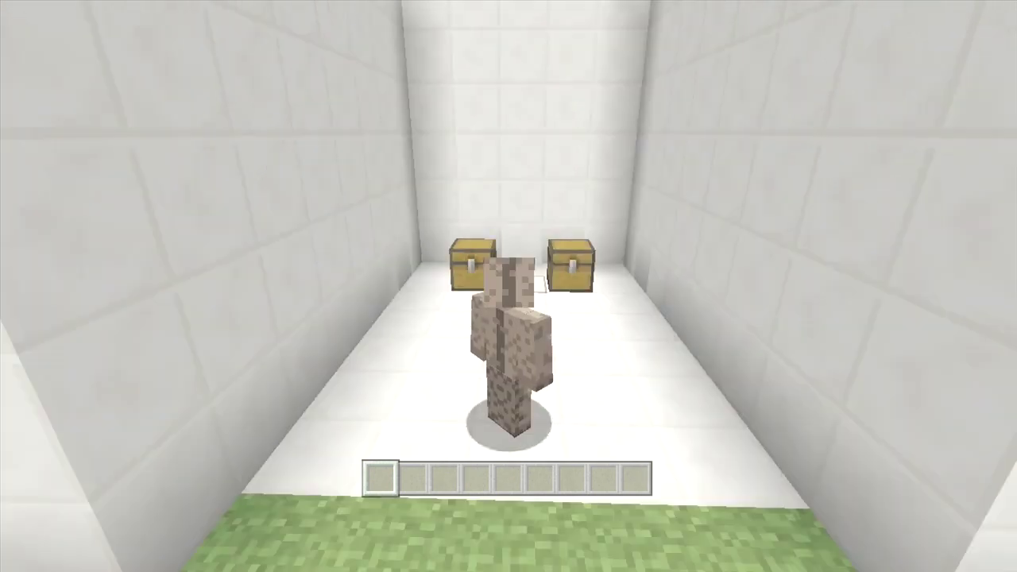
{"action": "key", "text": "F5"}
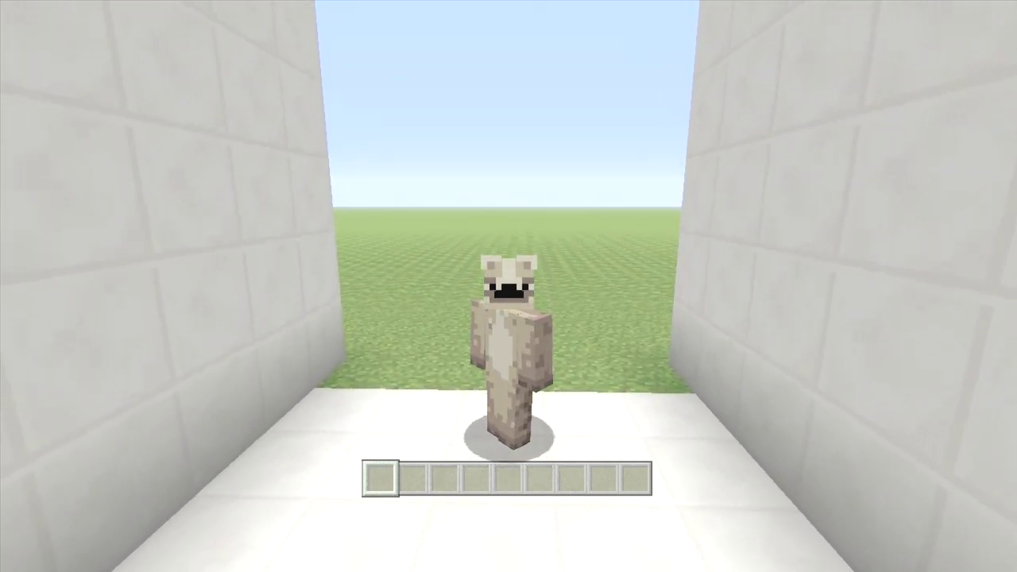
{"action": "key", "text": "F5"}
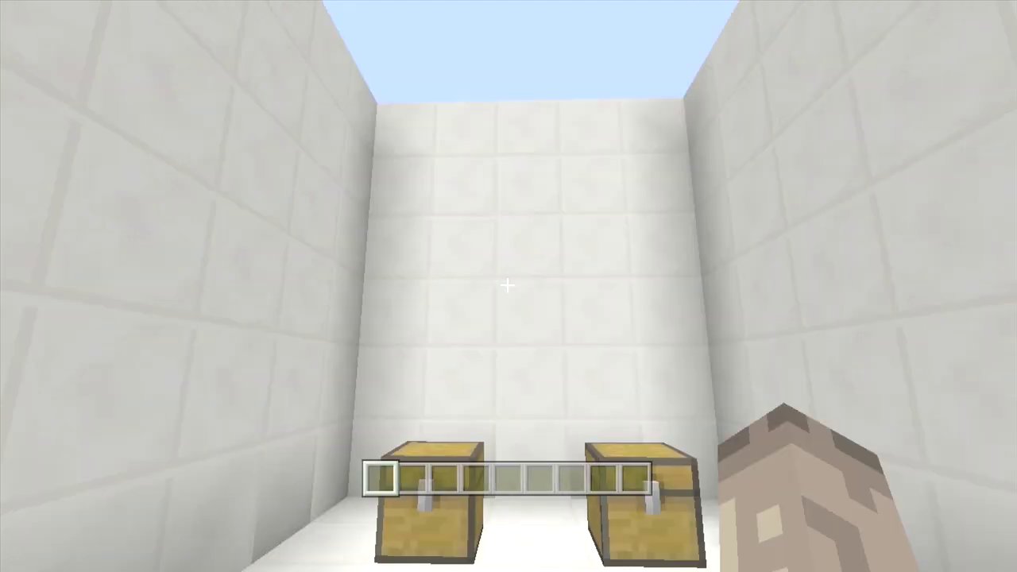
Step: Take the Chest item out of the left chest into the inventory
{"action": "key", "text": "w"}
{"action": "right_click", "coordinate": [507, 286]}
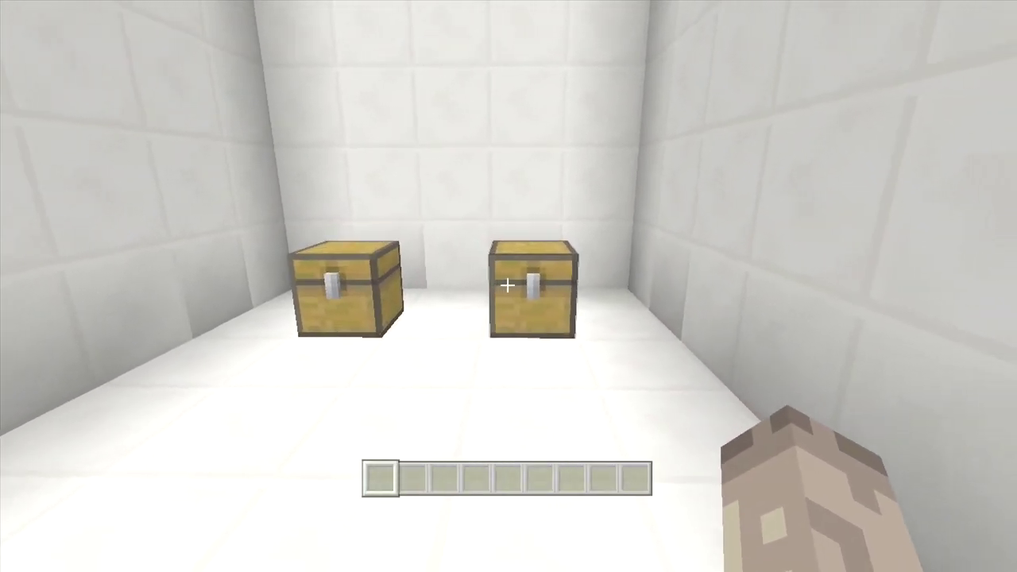
{"action": "right_click", "coordinate": [507, 285]}
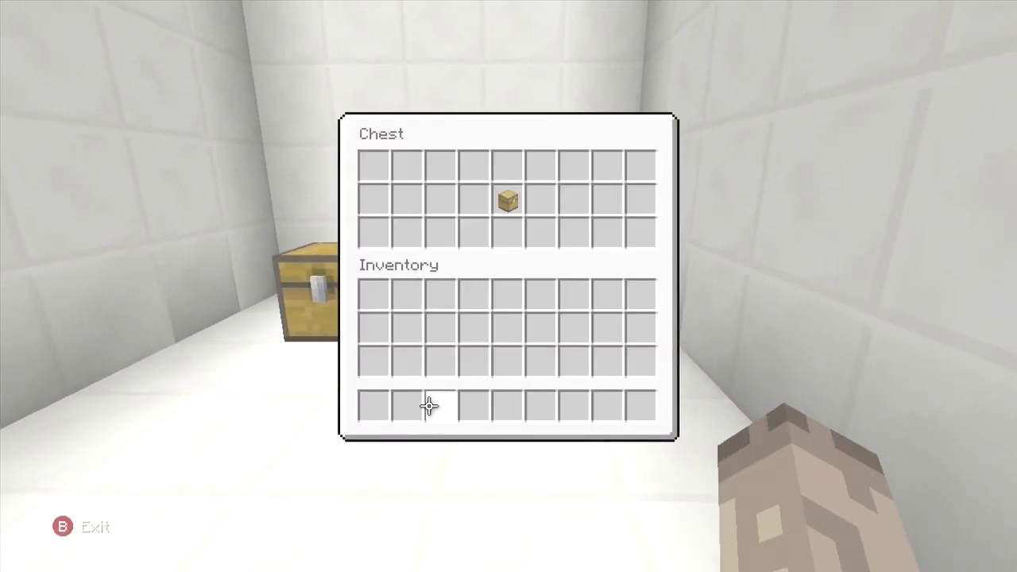
{"action": "left_click", "coordinate": [509, 199], "text": "shift"}
{"action": "key", "text": "Escape"}
Step: Move the Chest item into the first hotbar slot in the inventory
{"action": "key", "text": "e"}
{"action": "left_click", "coordinate": [641, 385]}
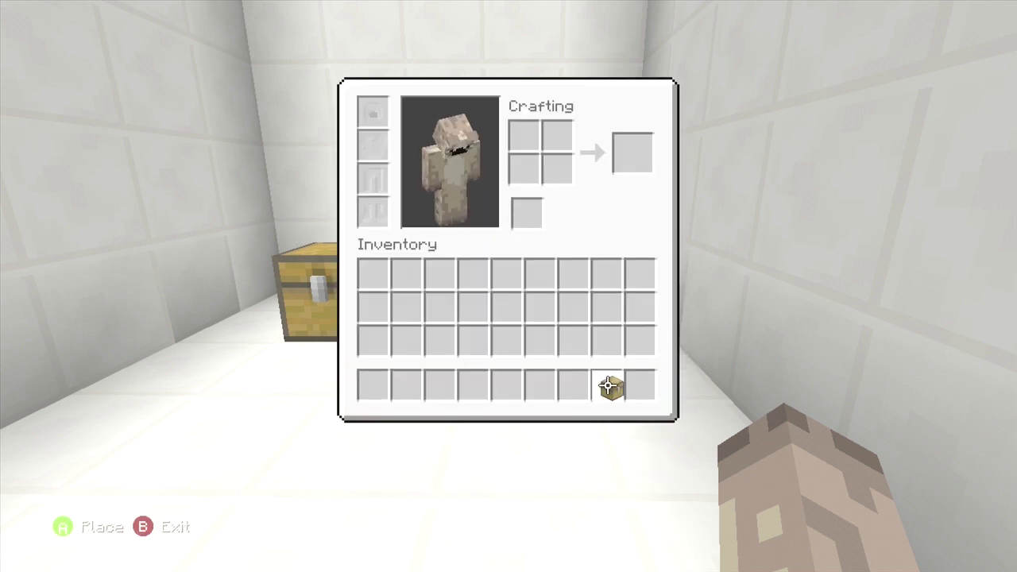
{"action": "key", "text": "Escape"}
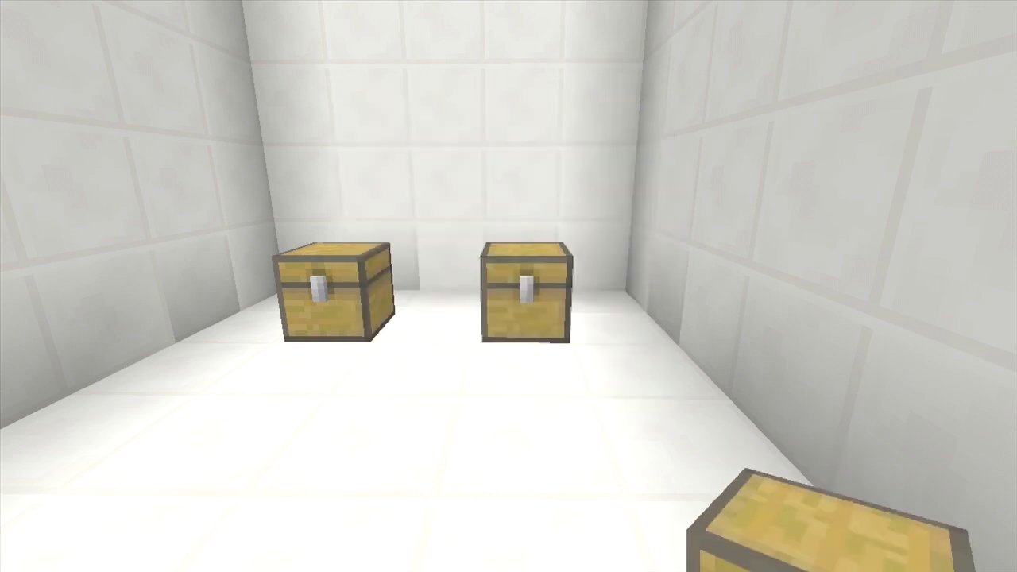
{"action": "key", "text": "w"}
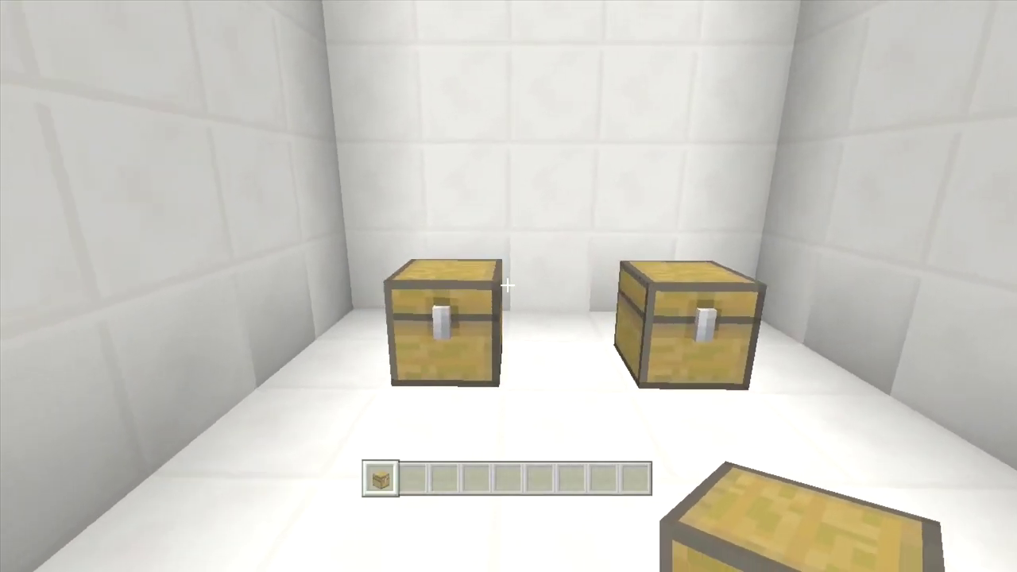
Step: Reposition so both chests are centred in view, checking them from the third-person cameras
{"action": "key", "text": "w"}
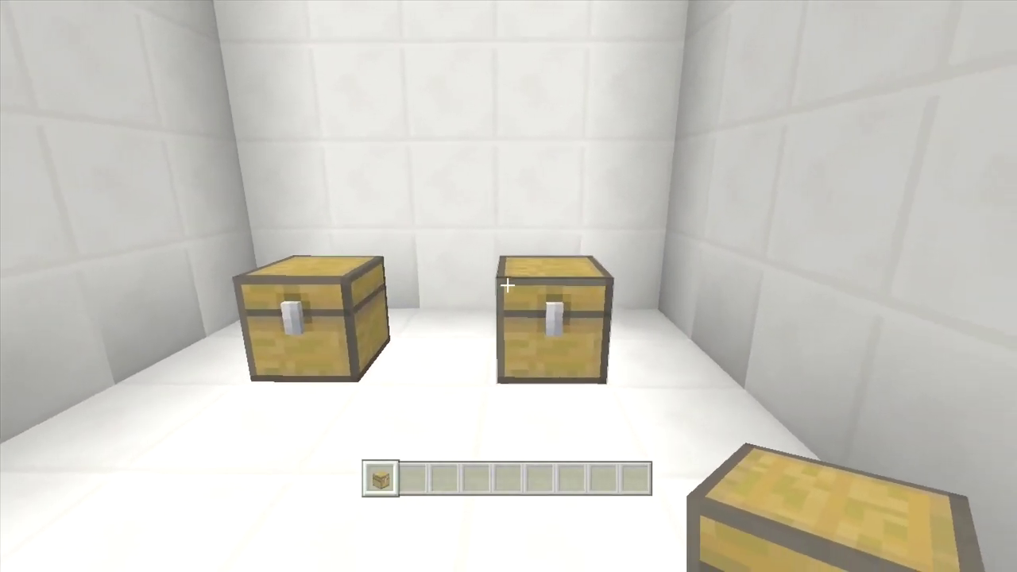
{"action": "key", "text": "w"}
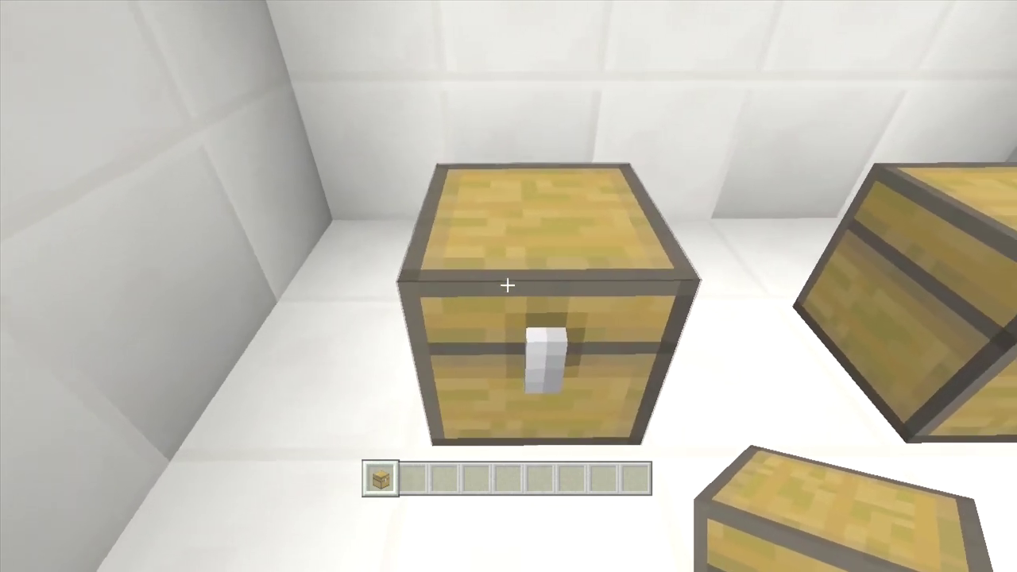
{"action": "key", "text": "d"}
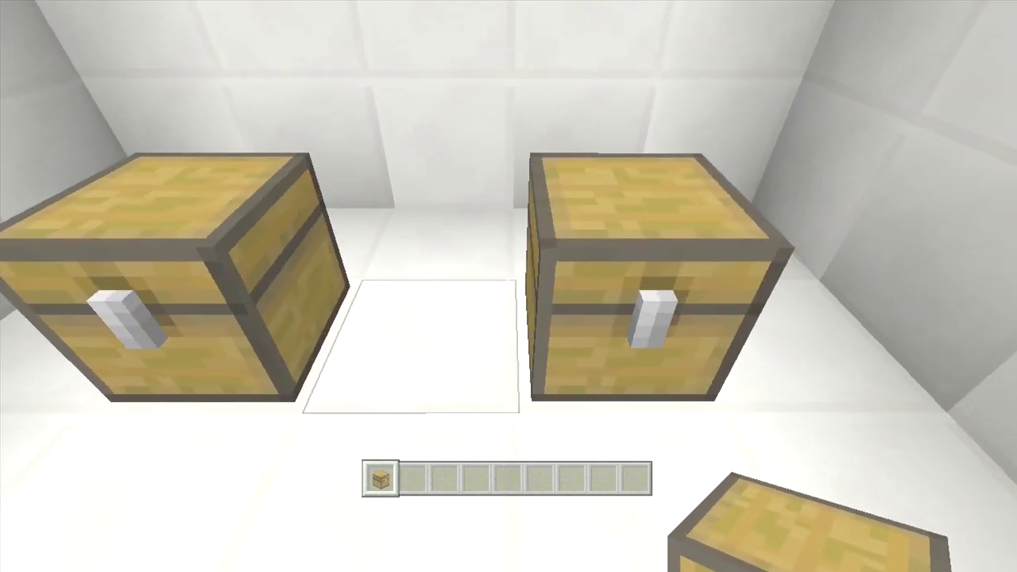
{"action": "mouse_move", "coordinate": [508, 286]}
{"action": "key", "text": "s"}
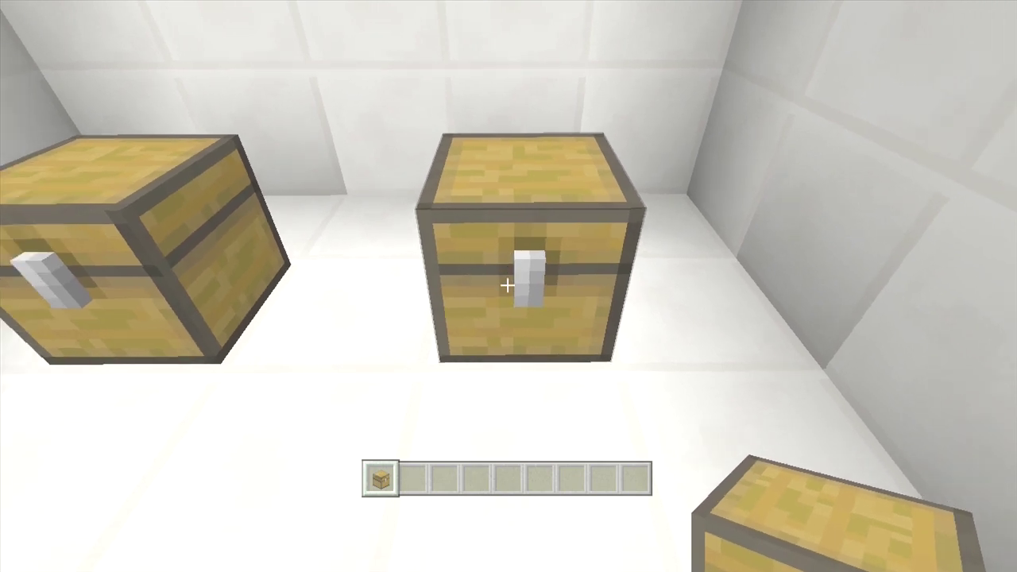
{"action": "key", "text": "s"}
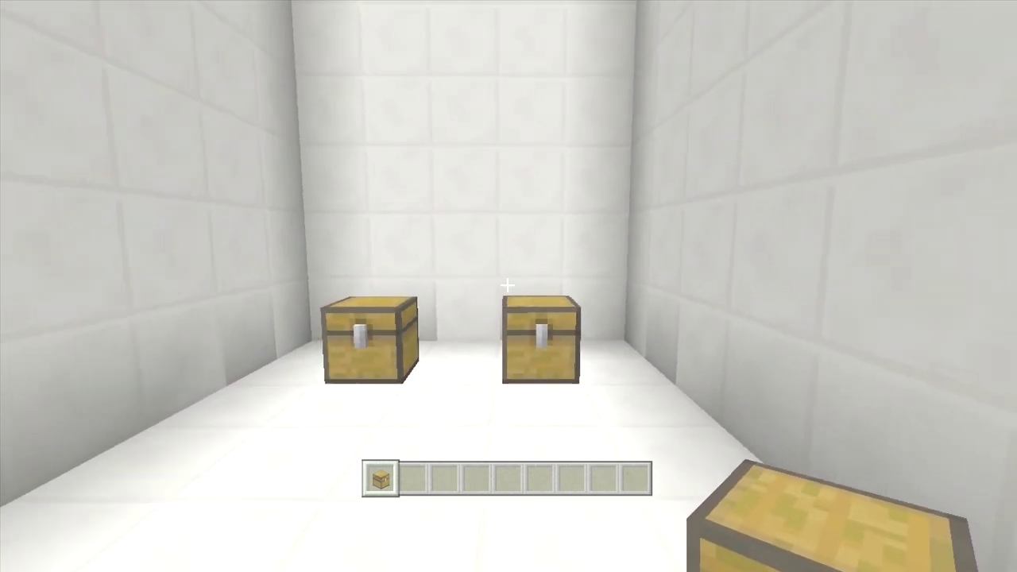
{"action": "key", "text": "F5"}
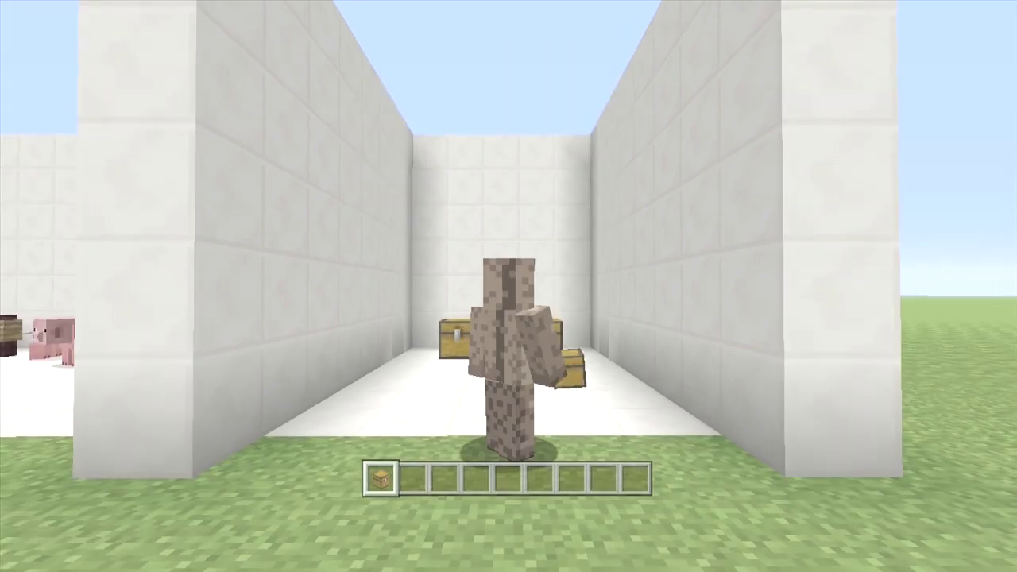
{"action": "key", "text": "F5"}
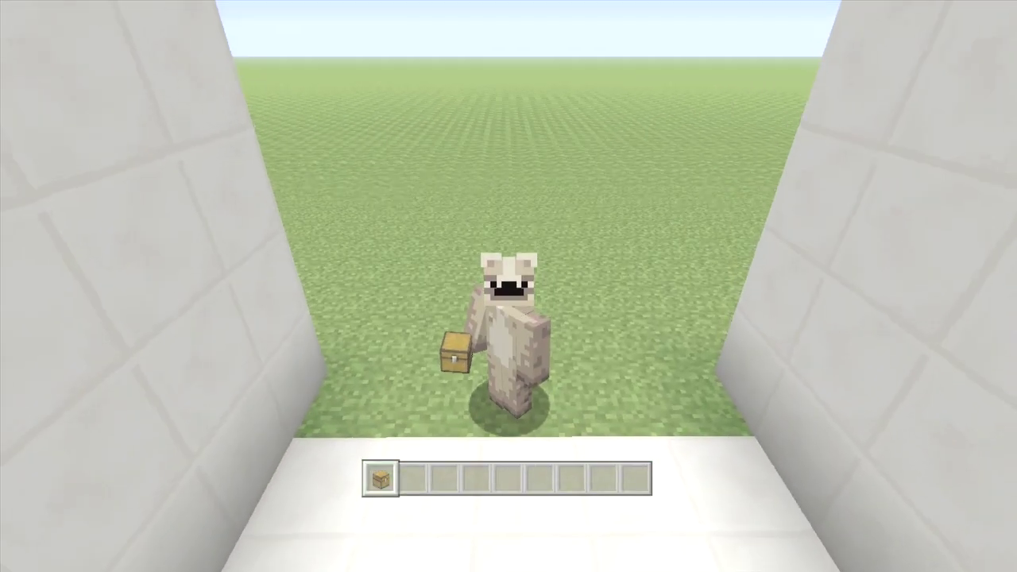
{"action": "left_click", "coordinate": [508, 286]}
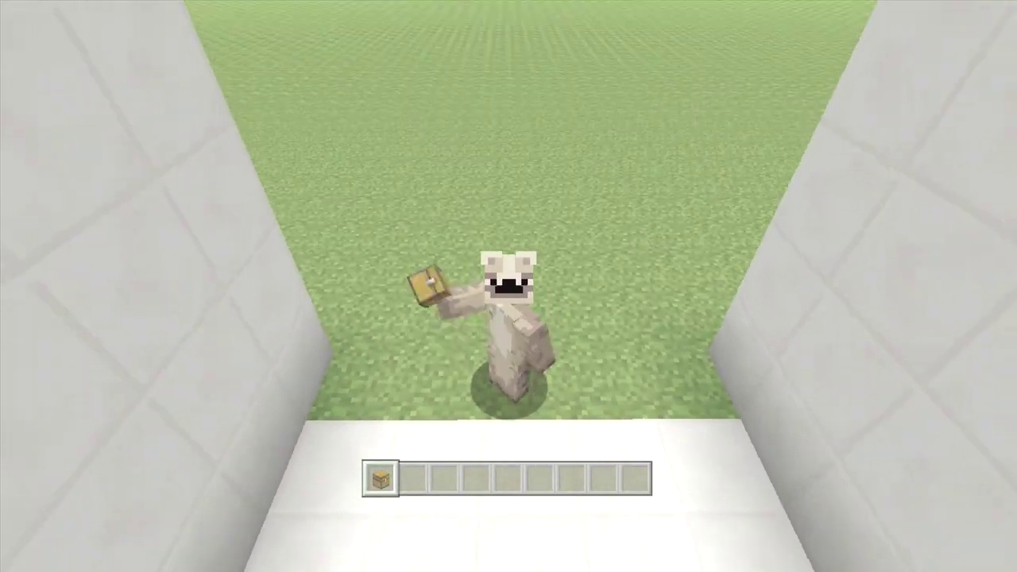
Step: Leave the world through the pause menu's Exit Game option
{"action": "key", "text": "Escape"}
{"action": "key", "text": "Down"}
{"action": "key", "text": "Down"}
{"action": "key", "text": "Down"}
{"action": "key", "text": "Down"}
{"action": "key", "text": "Down"}
{"action": "key", "text": "Return"}
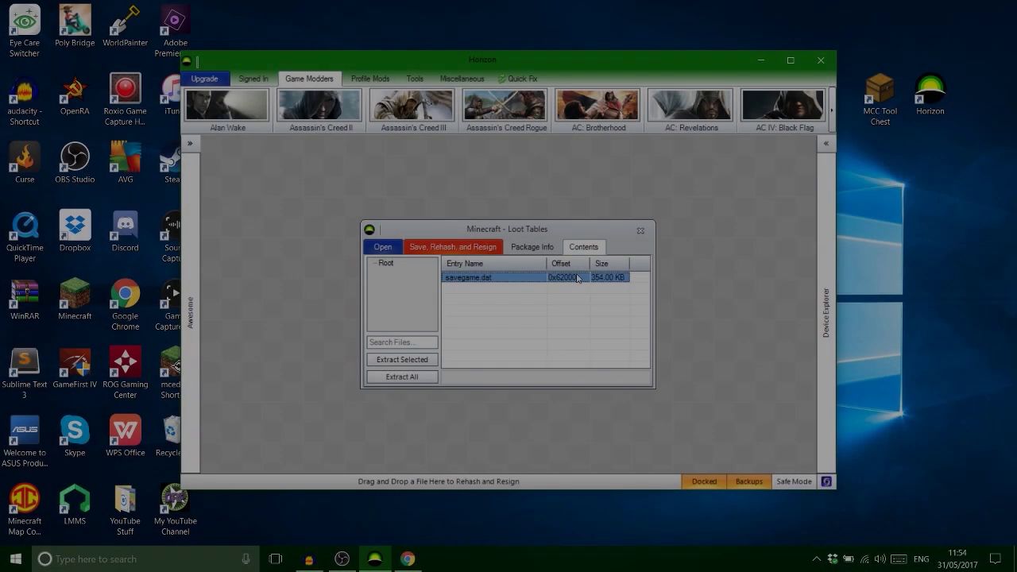
Step: Extract savegame.dat from the Contents list to the Desktop, dismiss the success message, and minimize Horizon
{"action": "right_click", "coordinate": [579, 276]}
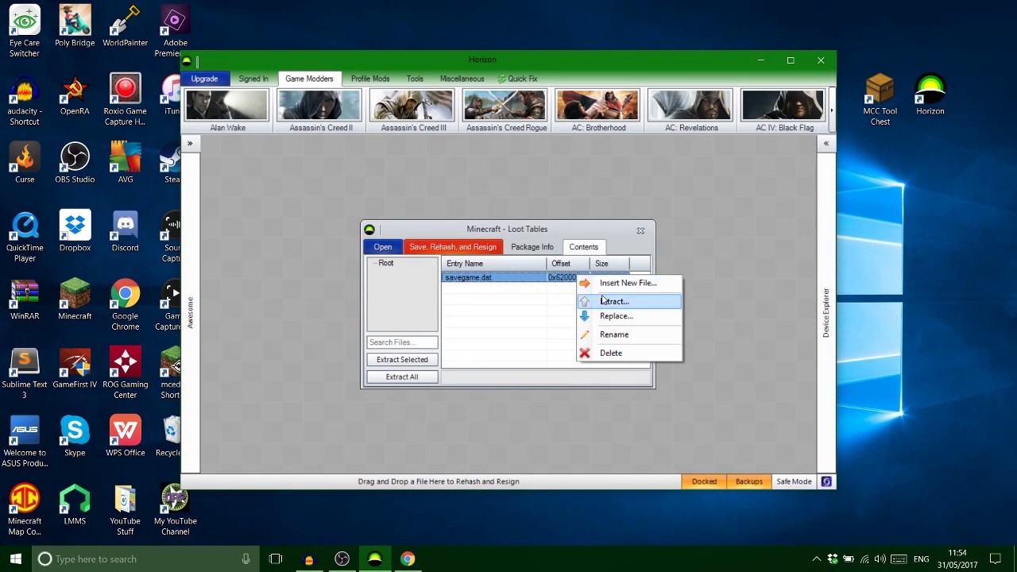
{"action": "left_click", "coordinate": [608, 301]}
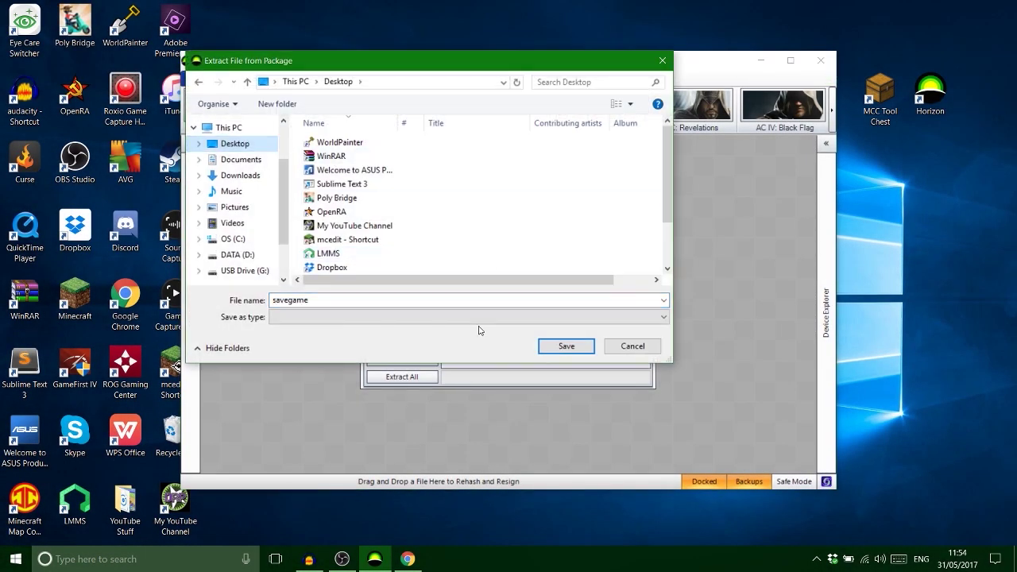
{"action": "left_click", "coordinate": [566, 346]}
{"action": "left_click", "coordinate": [508, 297]}
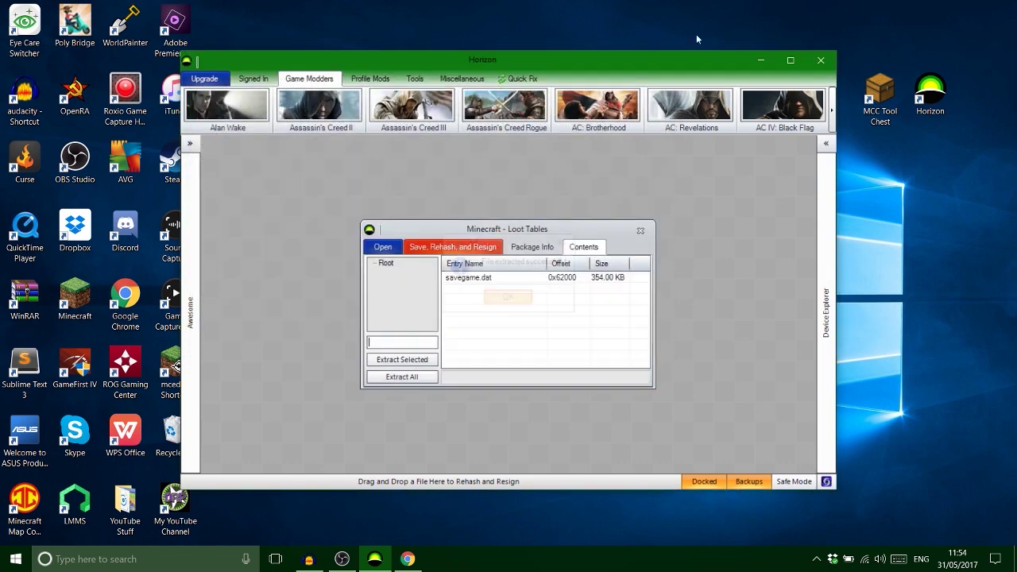
{"action": "left_click", "coordinate": [761, 61]}
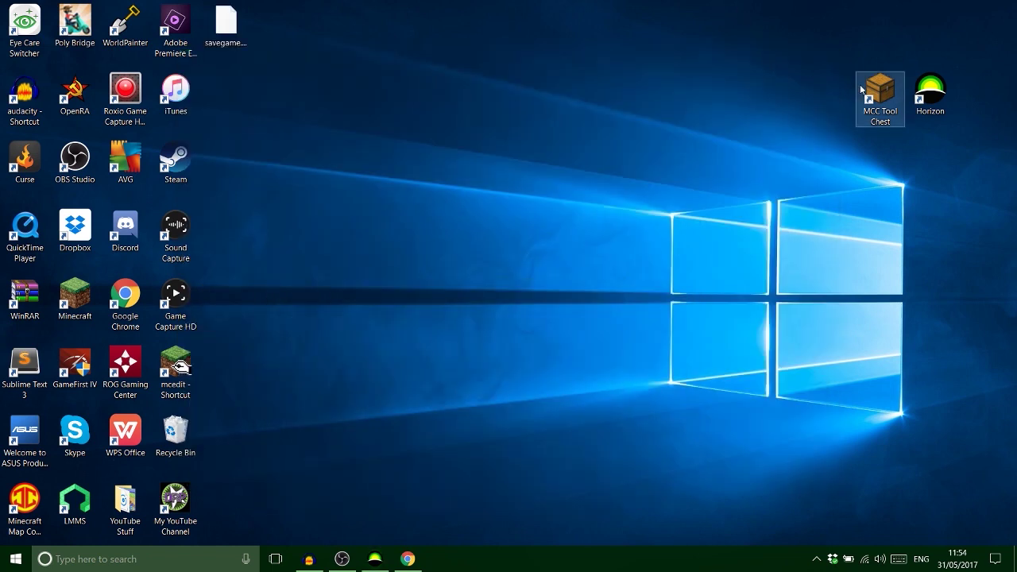
Step: Launch MCC ToolChest maximized and open savegame.dat from the Desktop
{"action": "double_click", "coordinate": [864, 93]}
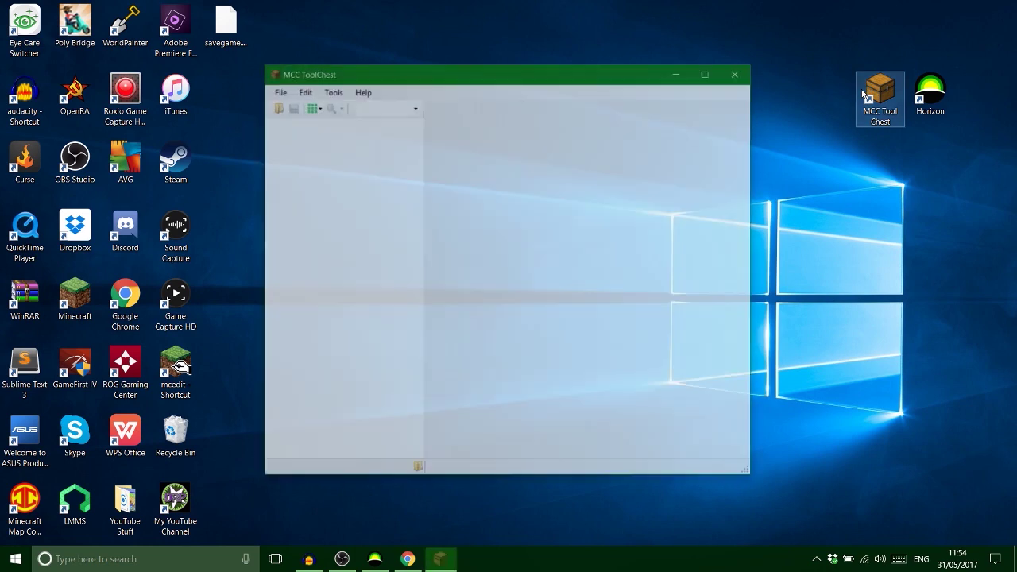
{"action": "left_click", "coordinate": [708, 73]}
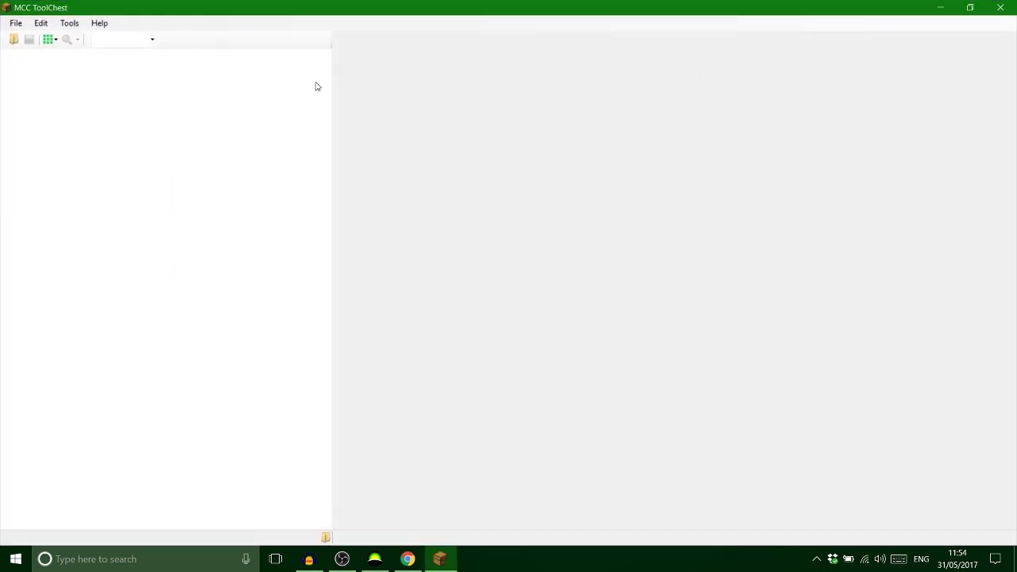
{"action": "left_click", "coordinate": [12, 39]}
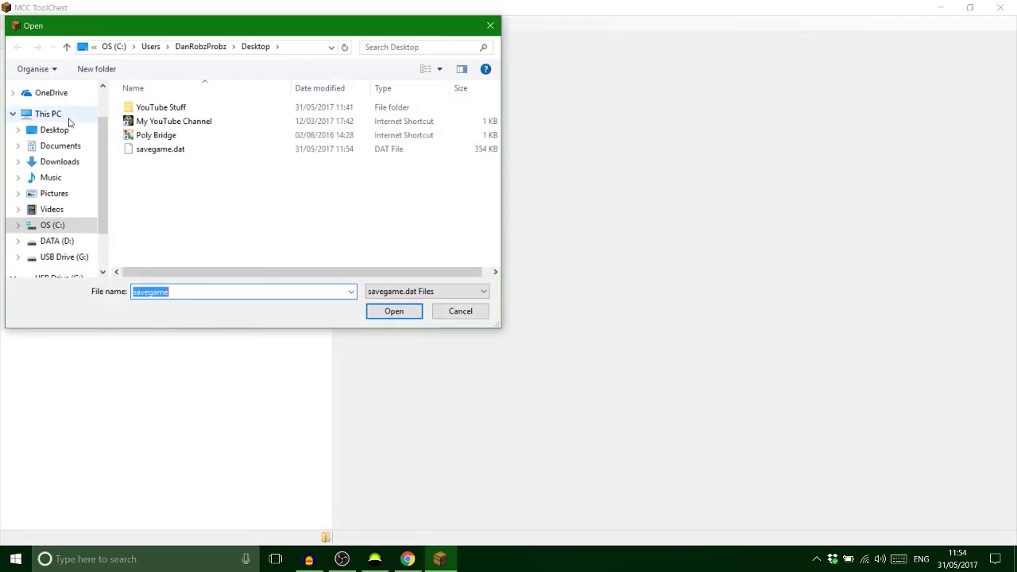
{"action": "left_click", "coordinate": [54, 130]}
{"action": "double_click", "coordinate": [147, 109]}
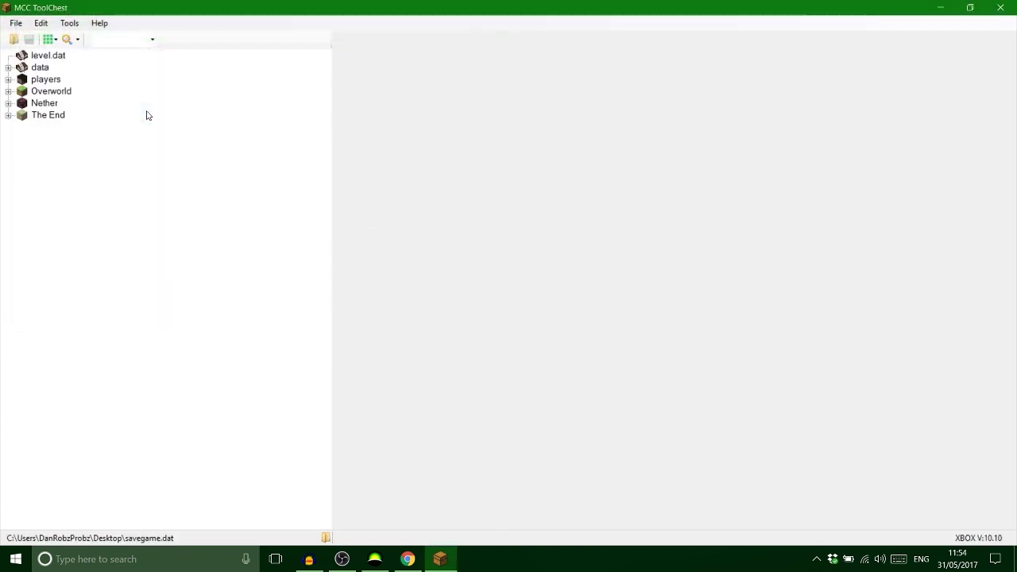
Step: Expand players, the player file and Inventory to the chest item, and add a compound tag to it
{"action": "left_click", "coordinate": [48, 80]}
{"action": "double_click", "coordinate": [366, 86]}
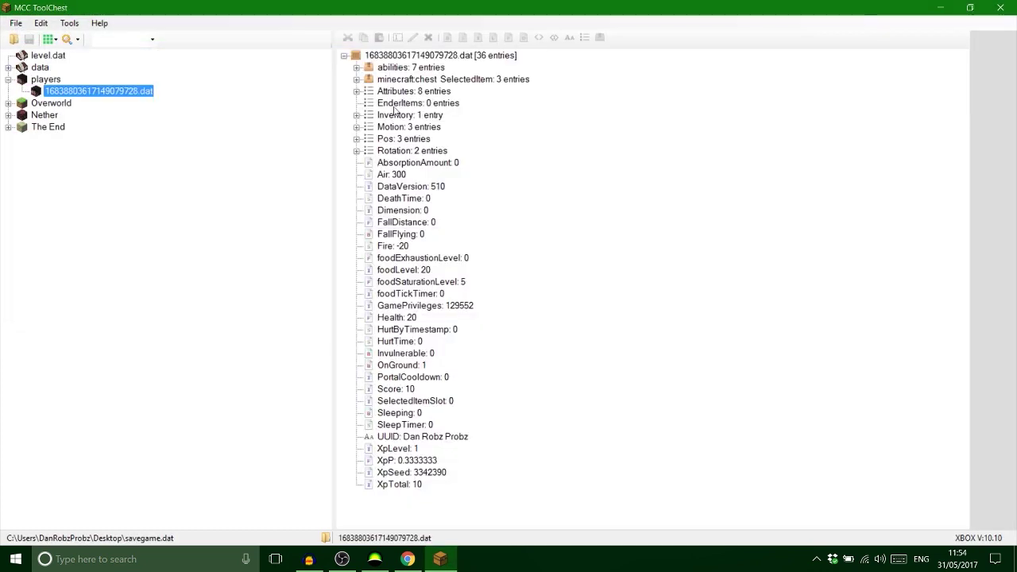
{"action": "left_click", "coordinate": [356, 116]}
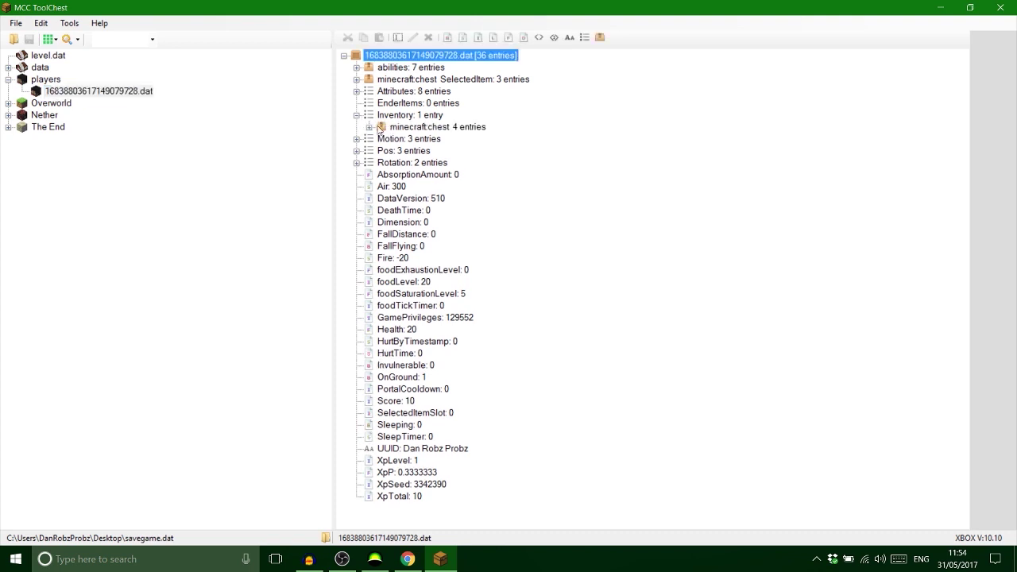
{"action": "left_click", "coordinate": [369, 127]}
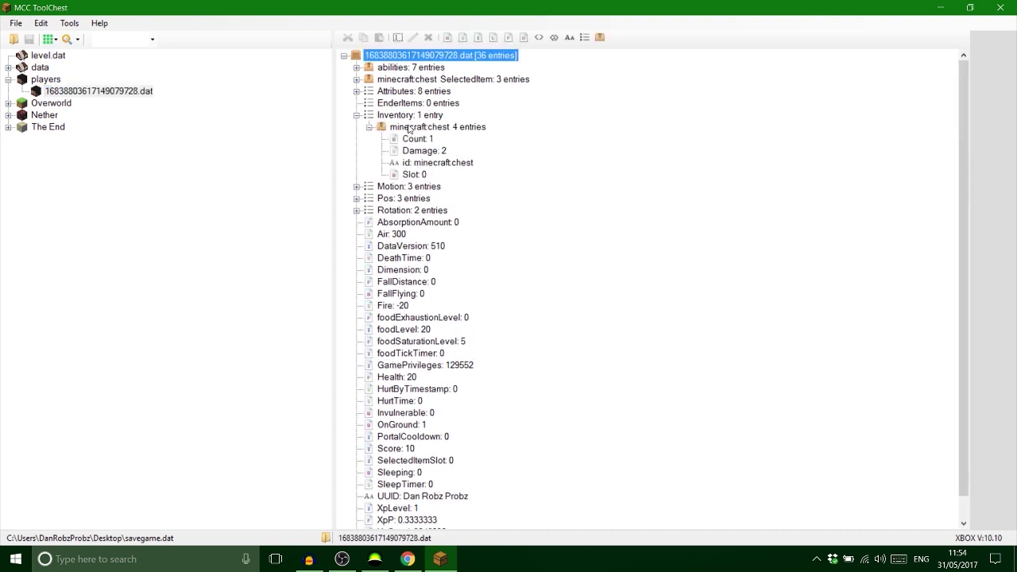
{"action": "left_click", "coordinate": [411, 128]}
{"action": "left_click", "coordinate": [600, 37]}
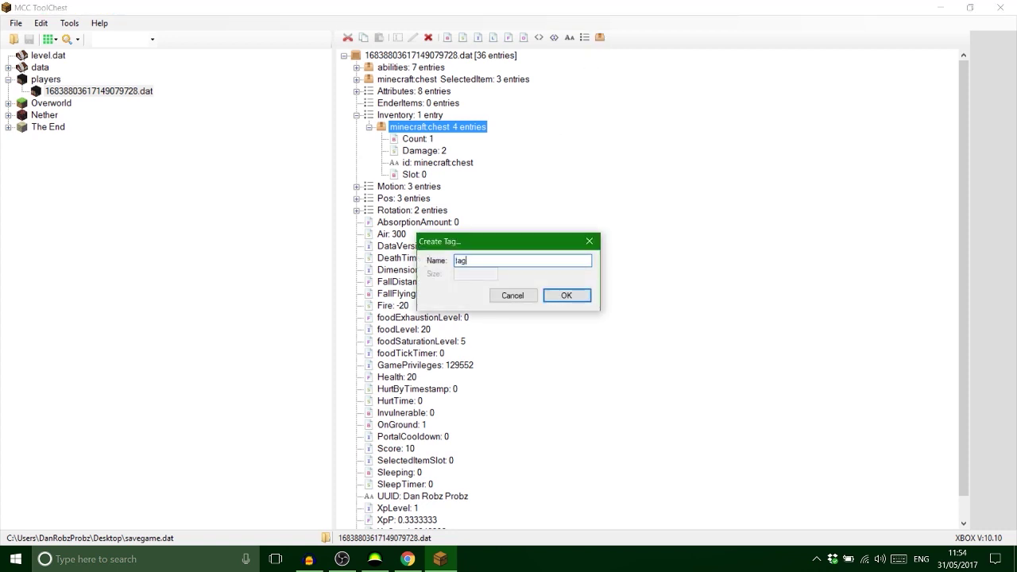
Step: Create the 'tag' compound on the chest item and an empty 'display' compound inside it
{"action": "left_click", "coordinate": [586, 297]}
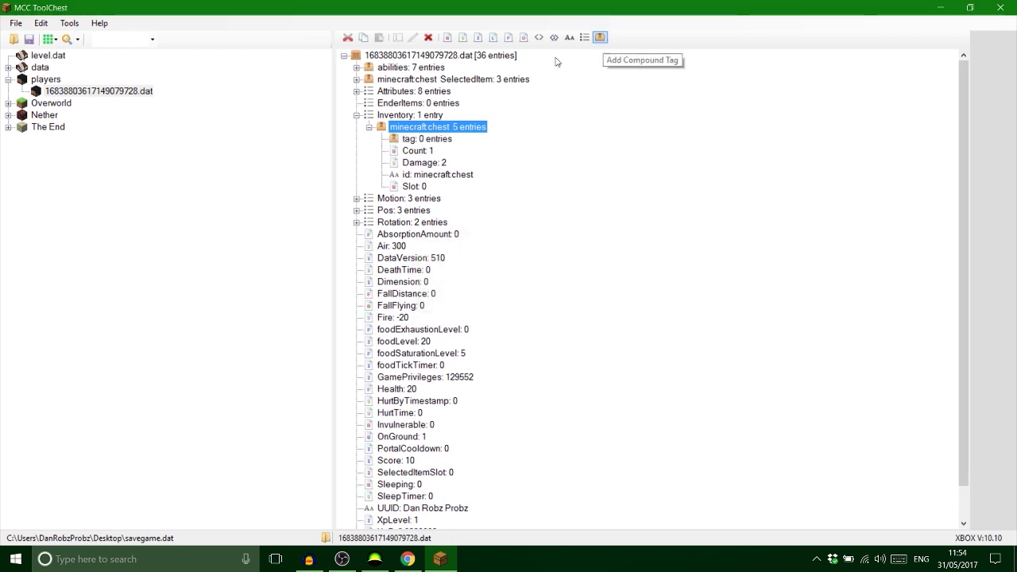
{"action": "left_click", "coordinate": [436, 140]}
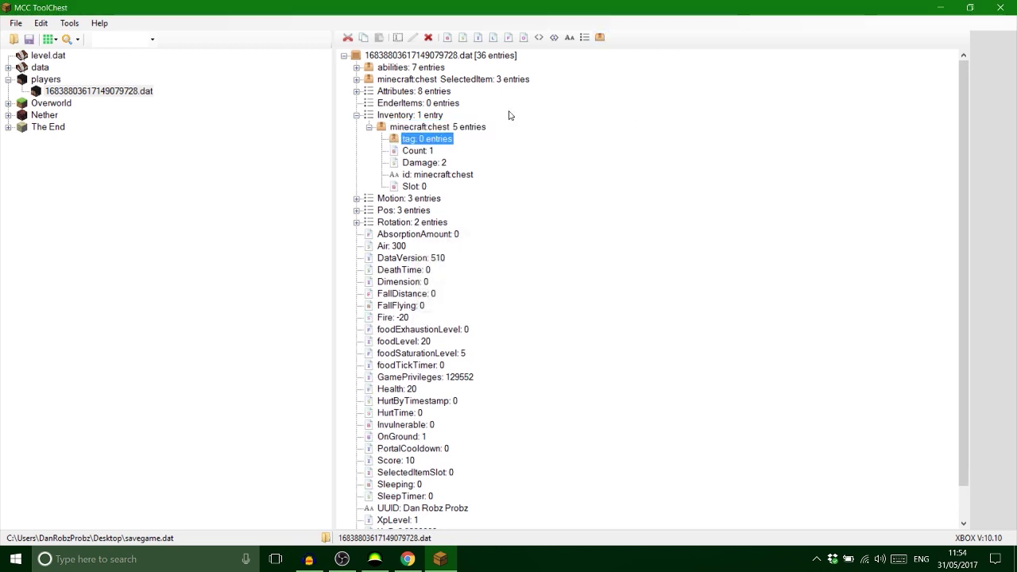
{"action": "left_click", "coordinate": [601, 37]}
{"action": "type", "text": "display"}
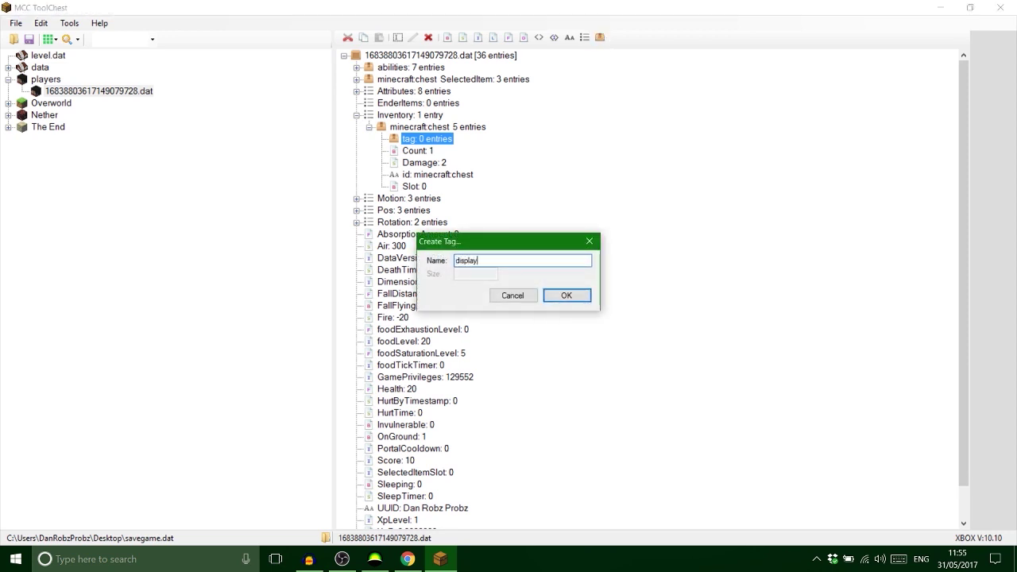
{"action": "left_click", "coordinate": [566, 296]}
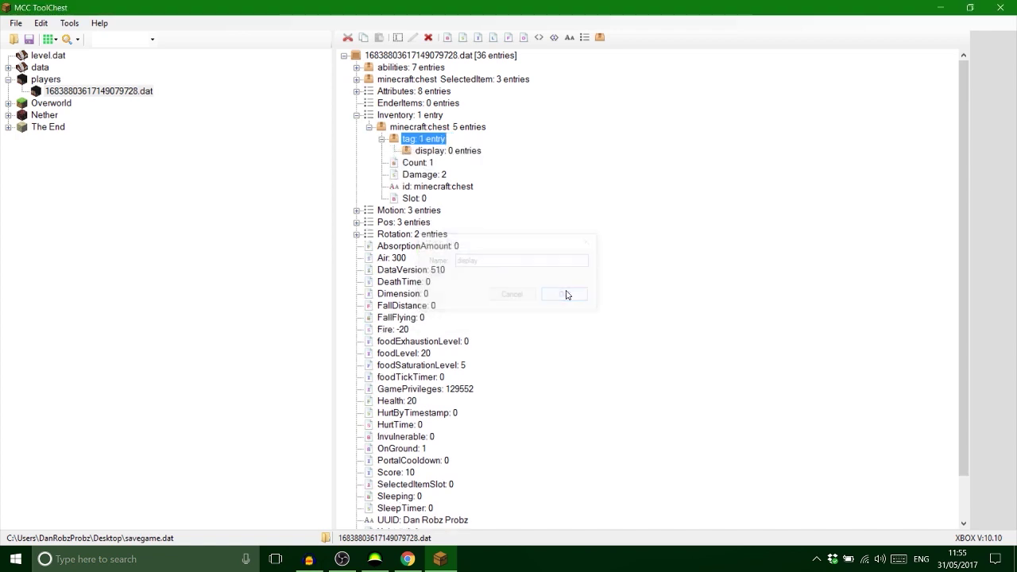
{"action": "left_click", "coordinate": [455, 154]}
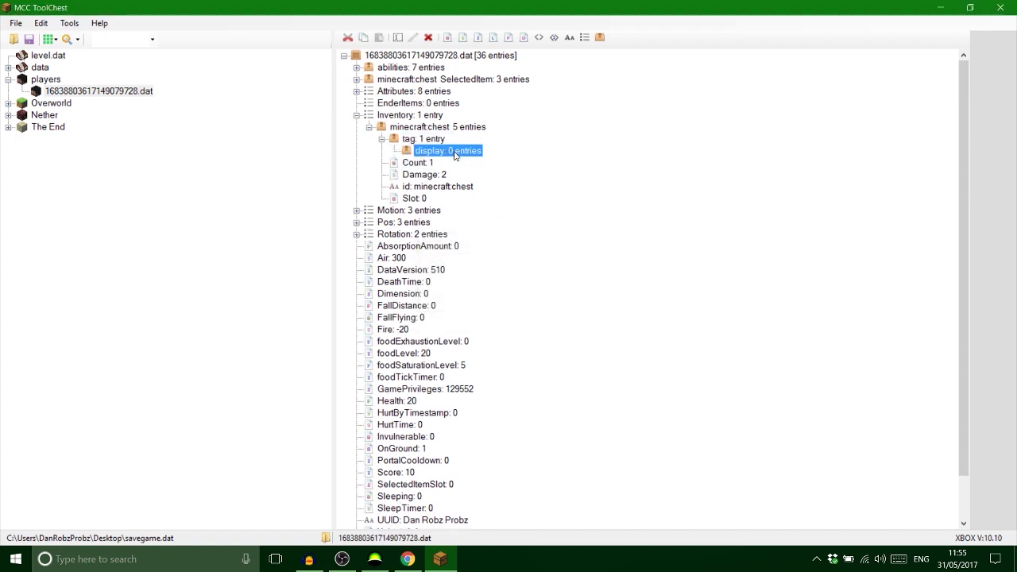
Step: Add a Name string with value 'Lucky Chest!!!' under display, then collapse display
{"action": "left_click", "coordinate": [569, 38]}
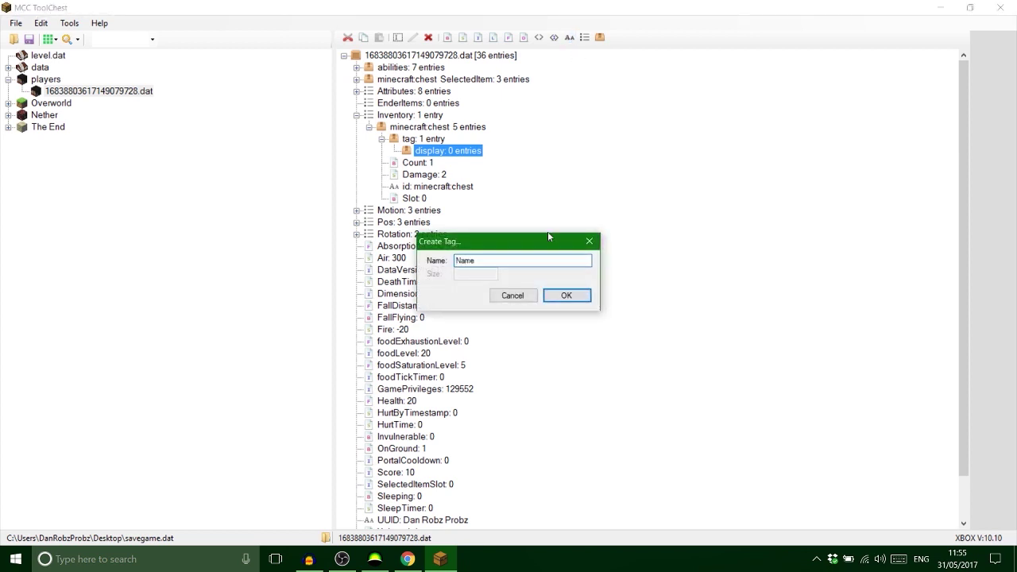
{"action": "left_click", "coordinate": [566, 295]}
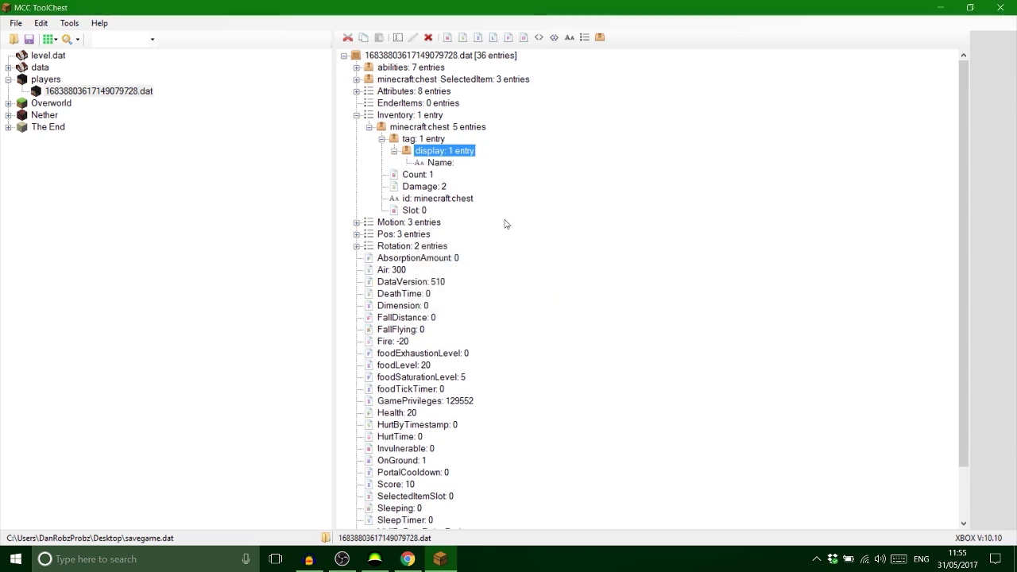
{"action": "double_click", "coordinate": [448, 169]}
{"action": "type", "text": "Lucky Chest!!!"}
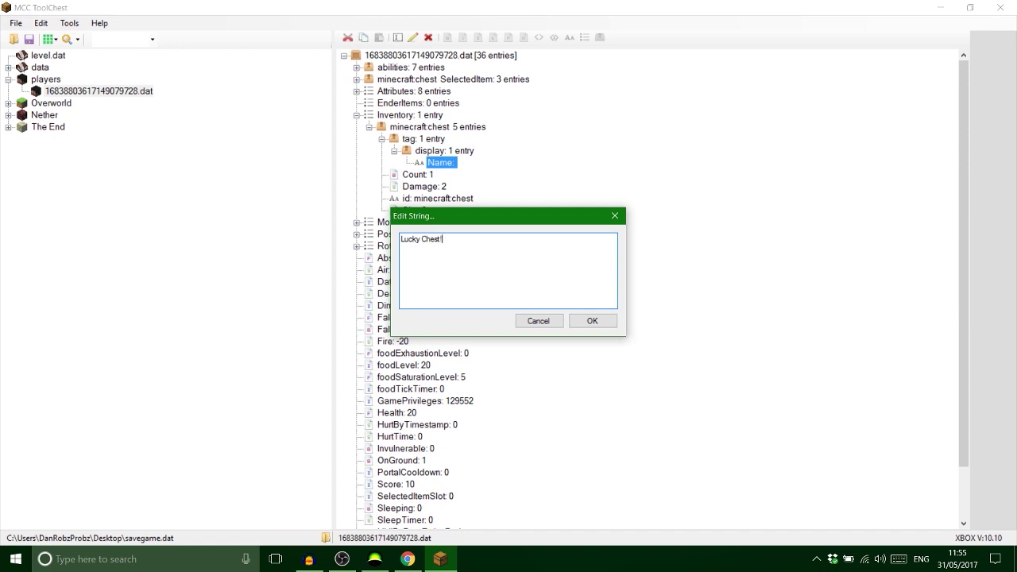
{"action": "left_click", "coordinate": [593, 321]}
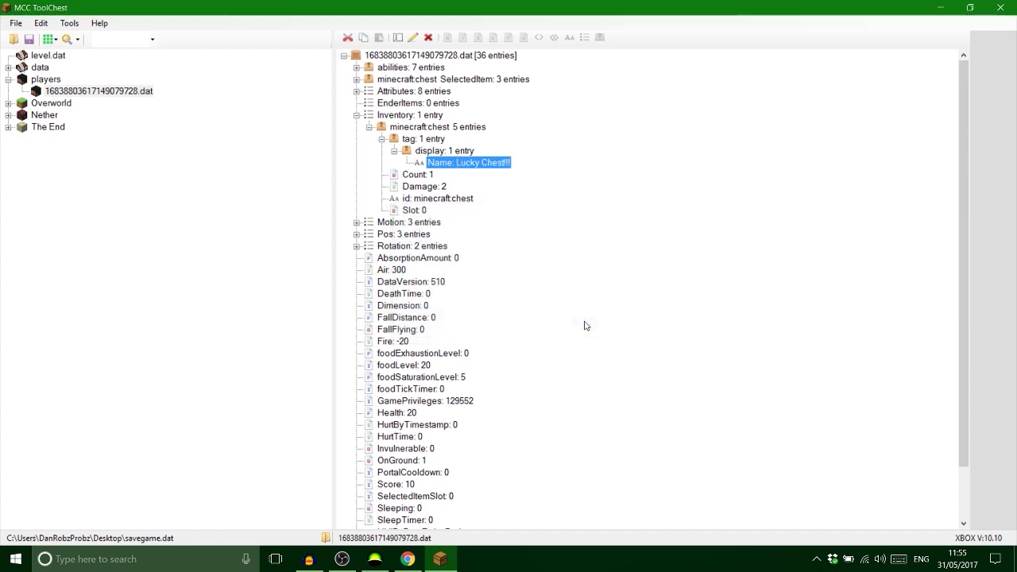
{"action": "left_click", "coordinate": [393, 150]}
{"action": "left_click", "coordinate": [411, 140]}
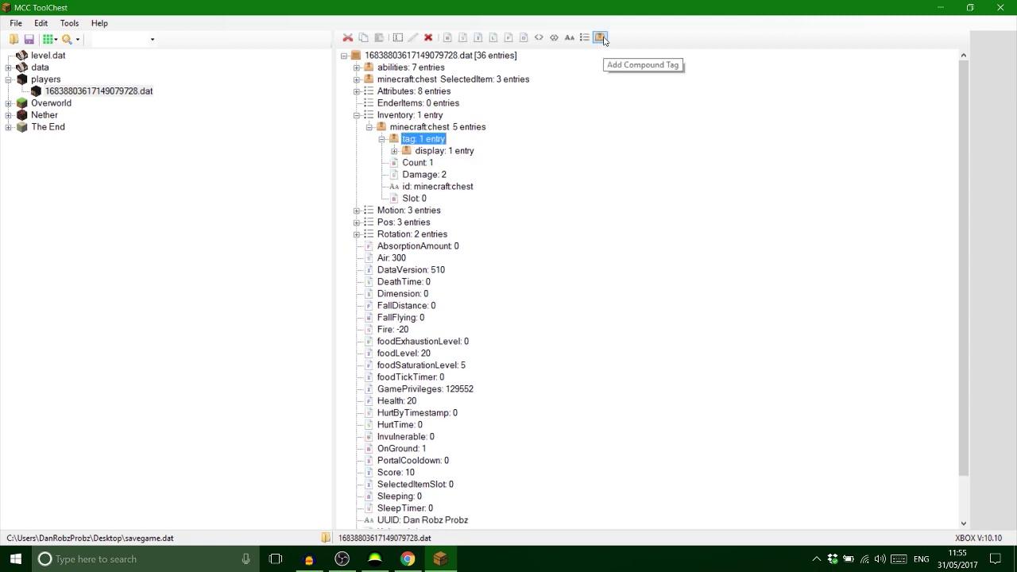
Step: Create a compound named BlockEntityTag under the chest item's tag compound
{"action": "left_click", "coordinate": [601, 38]}
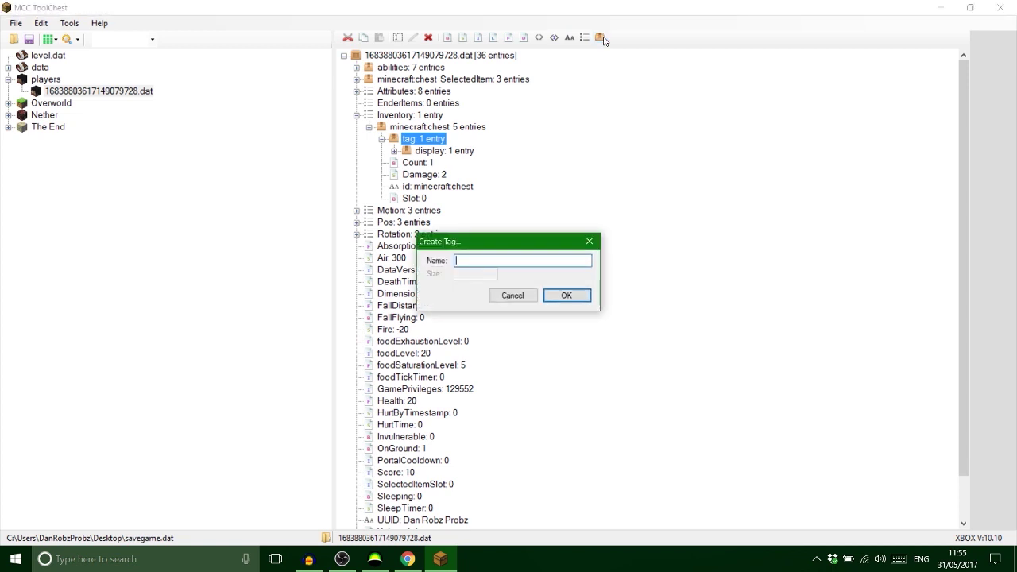
{"action": "type", "text": "BlockEntityTag"}
{"action": "left_click", "coordinate": [554, 294]}
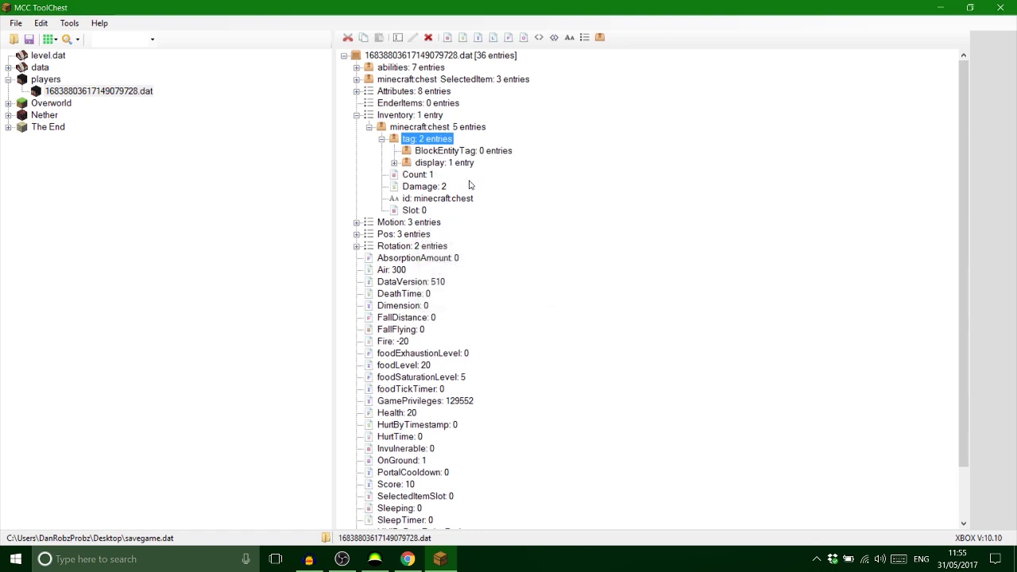
Step: Add a CustomName string reading 'Lucky Chest!!!' inside BlockEntityTag and start another string there
{"action": "left_click", "coordinate": [461, 152]}
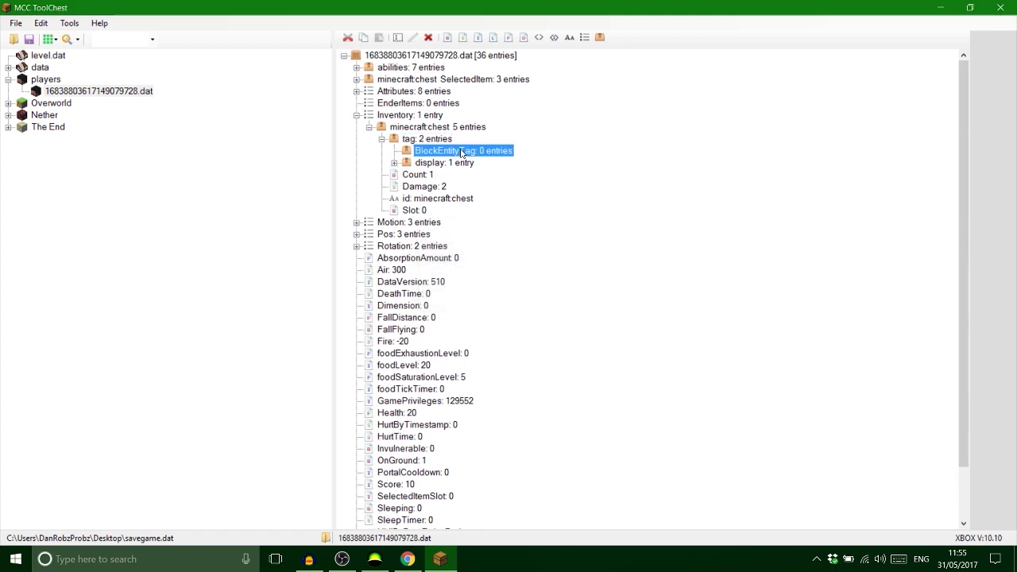
{"action": "left_click", "coordinate": [569, 38]}
{"action": "type", "text": "Custom"}
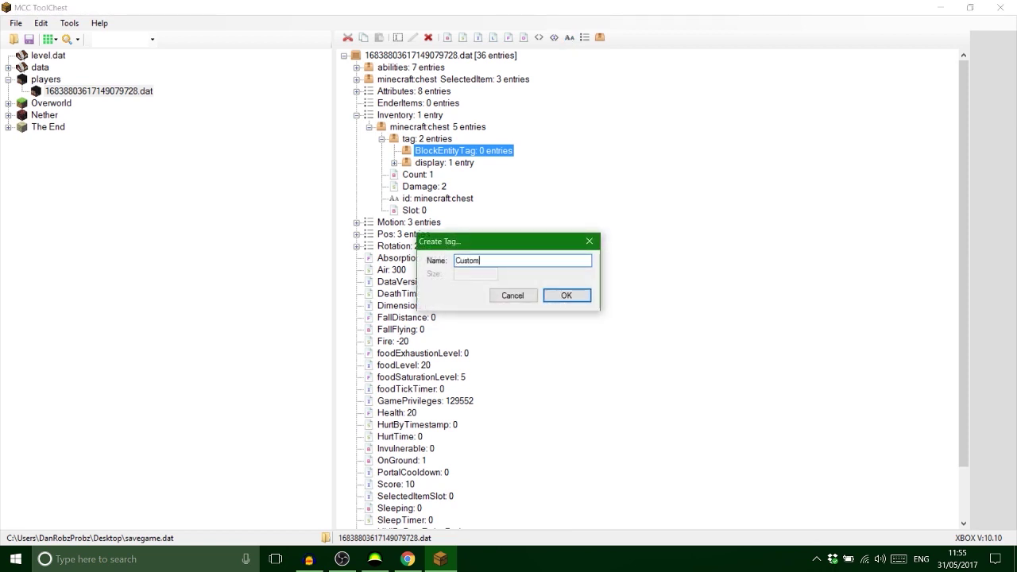
{"action": "type", "text": "Name"}
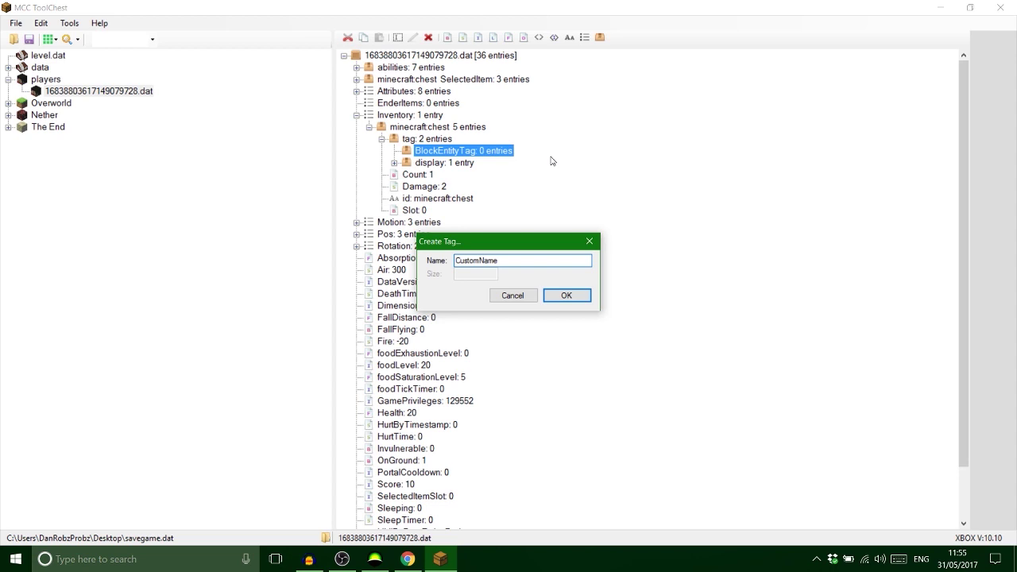
{"action": "left_click", "coordinate": [564, 296]}
{"action": "left_click", "coordinate": [477, 162]}
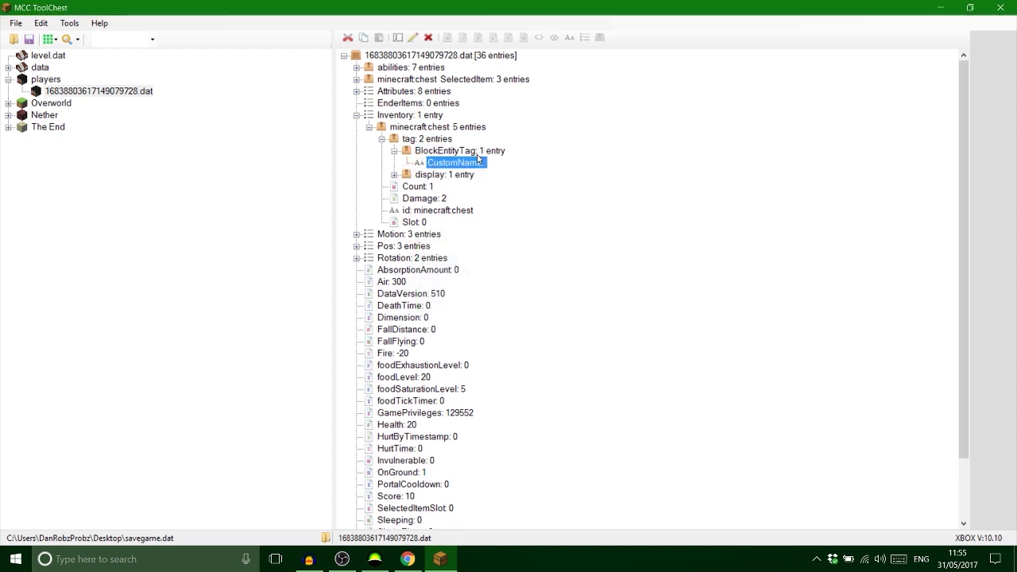
{"action": "double_click", "coordinate": [475, 164]}
{"action": "type", "text": "Lucky Chest!!!"}
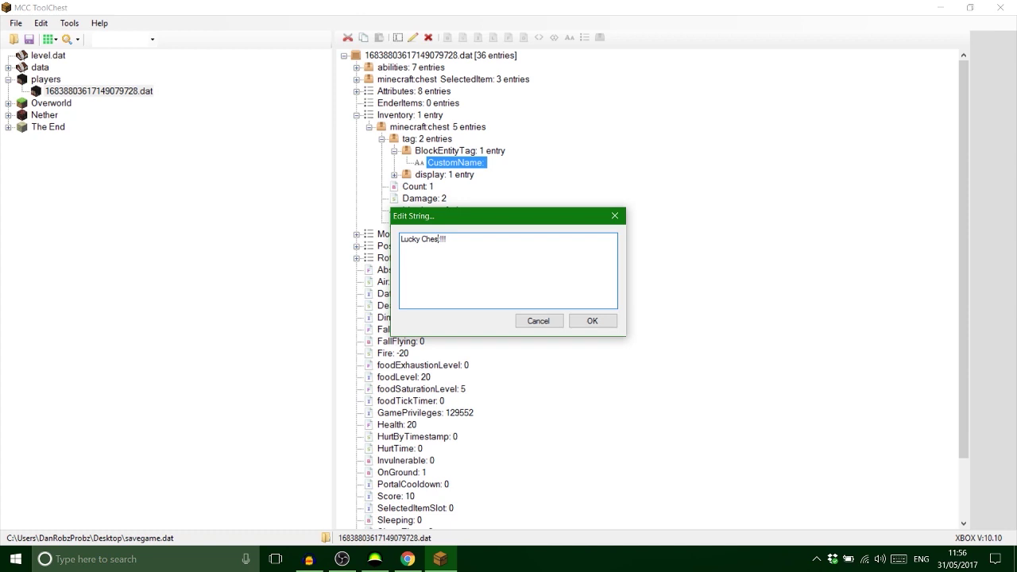
{"action": "left_click", "coordinate": [595, 320]}
{"action": "left_click", "coordinate": [488, 151]}
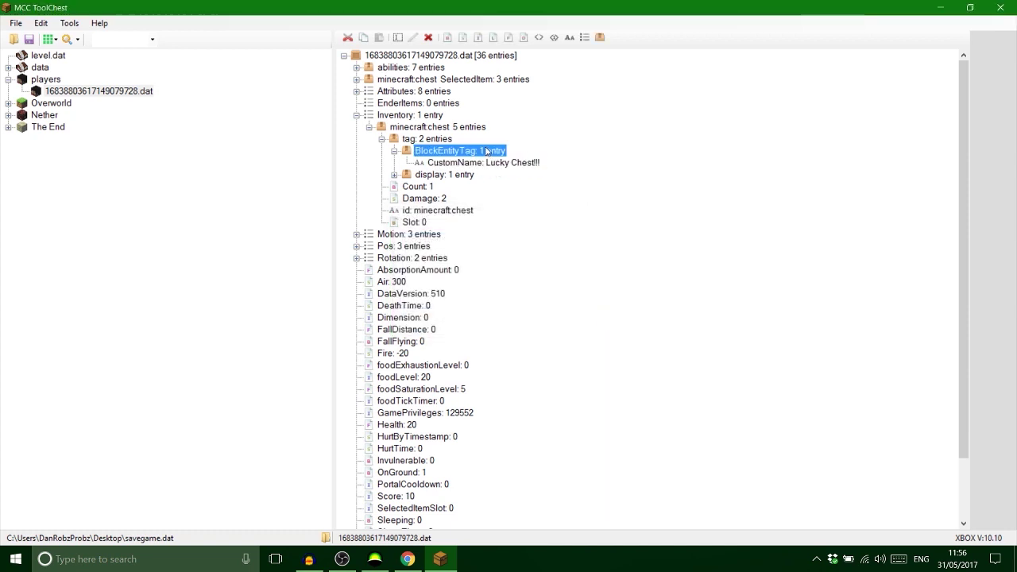
{"action": "left_click", "coordinate": [569, 37]}
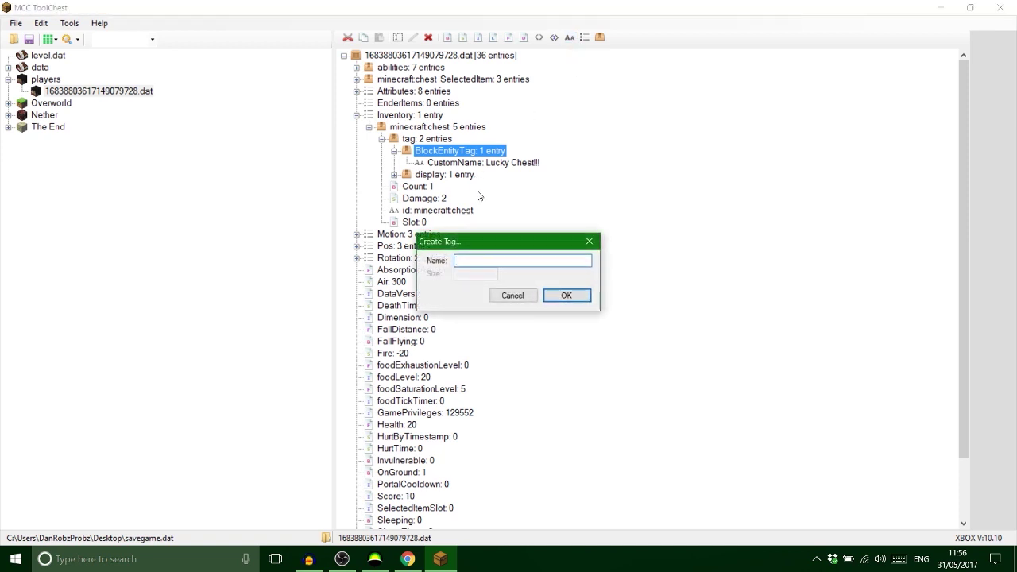
Step: Cancel the pending tag, start a Long tag, and consult the wiki's Loot table page
{"action": "left_click", "coordinate": [513, 295]}
{"action": "left_click", "coordinate": [408, 559]}
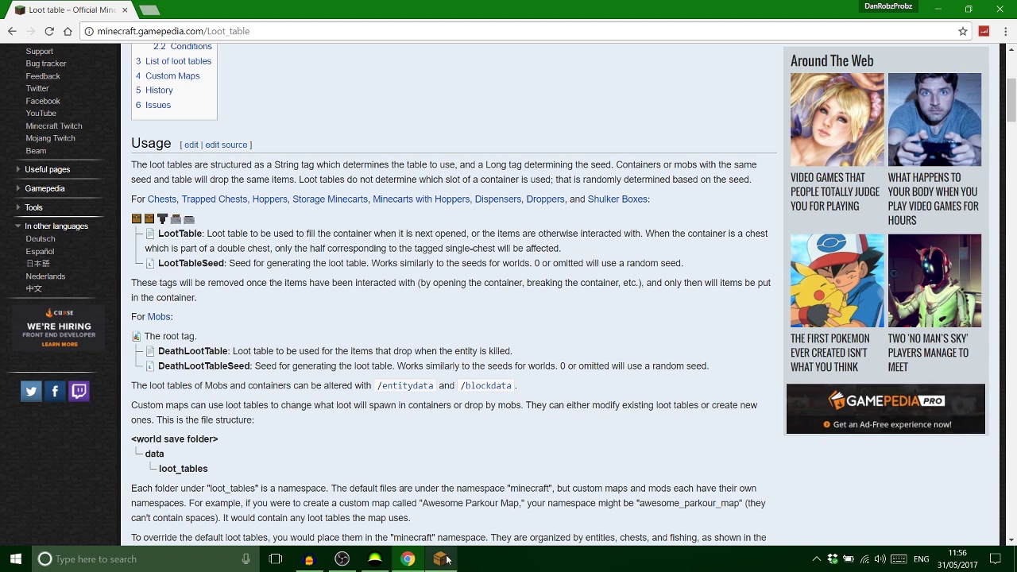
{"action": "mouse_move", "coordinate": [446, 560]}
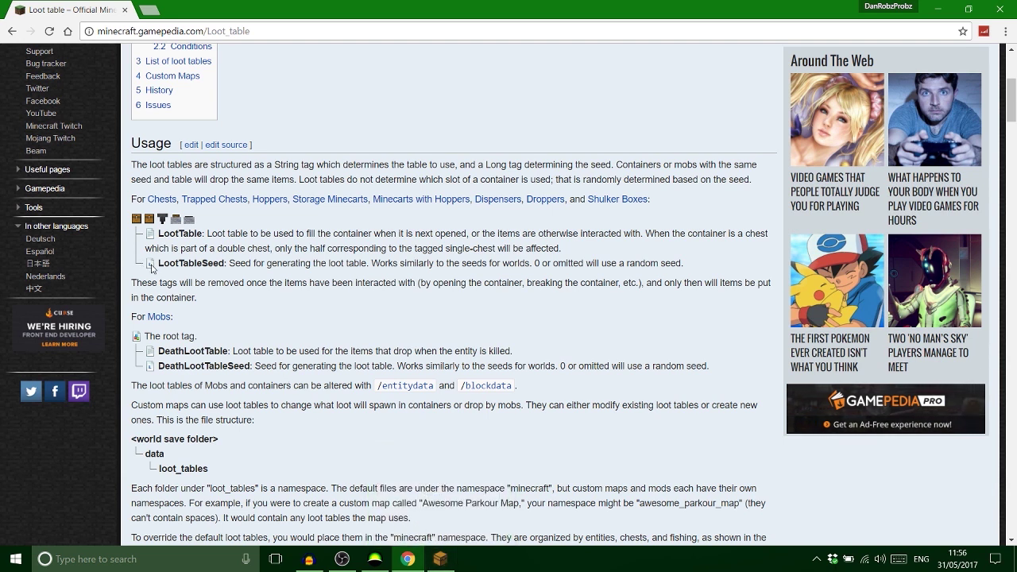
{"action": "left_click", "coordinate": [440, 558]}
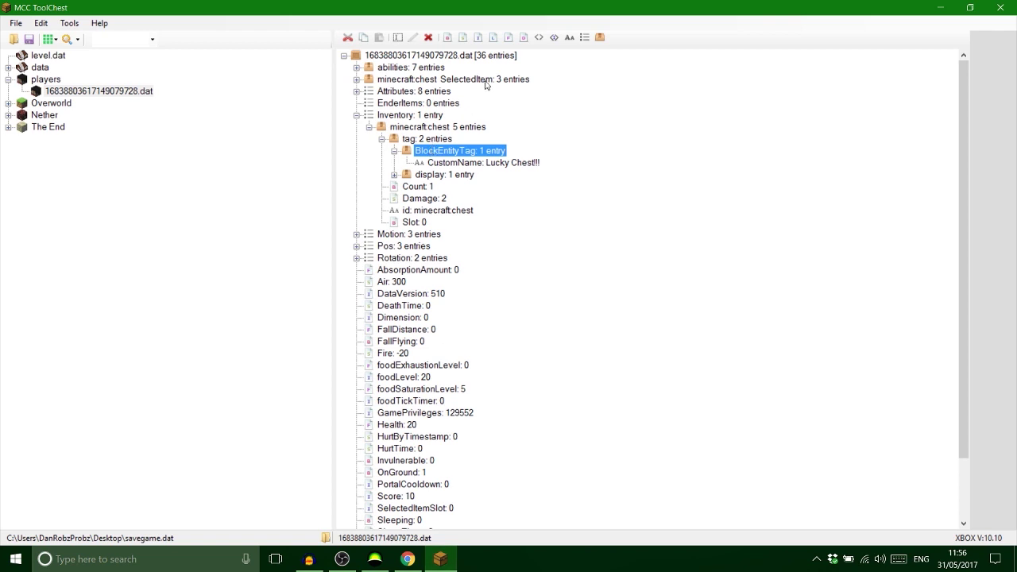
{"action": "left_click", "coordinate": [493, 38]}
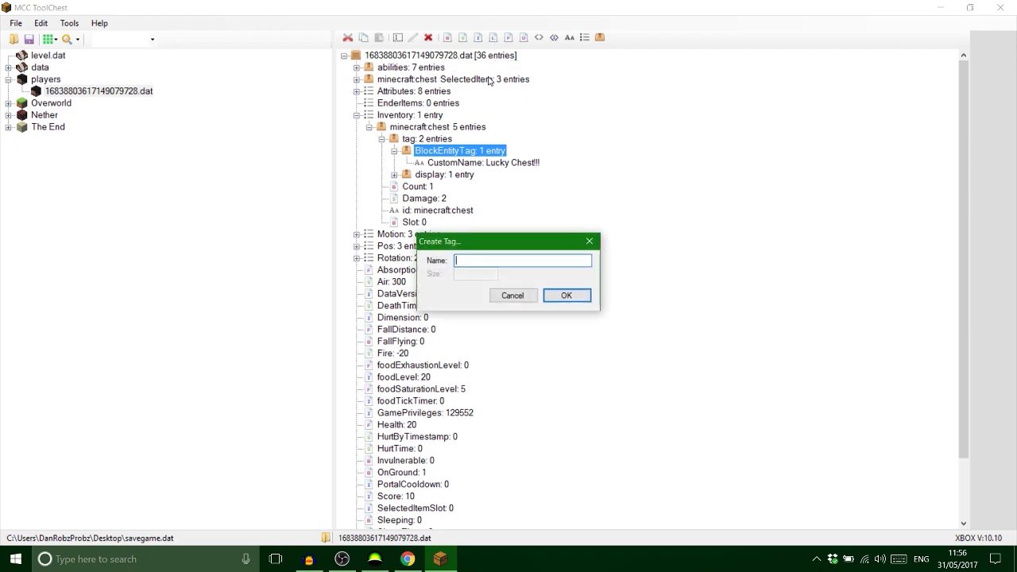
{"action": "left_click", "coordinate": [406, 559]}
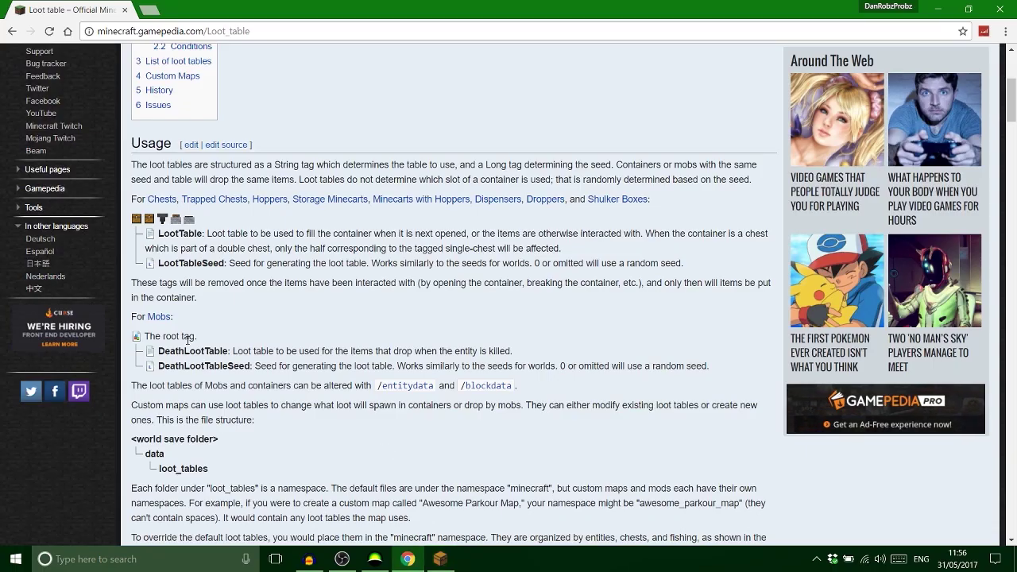
Step: Copy 'LootTableSeed' from the wiki and create the long tag with that name (value 0)
{"action": "left_click_drag", "start_coordinate": [225, 263], "coordinate": [159, 264]}
{"action": "key", "text": "ctrl+c"}
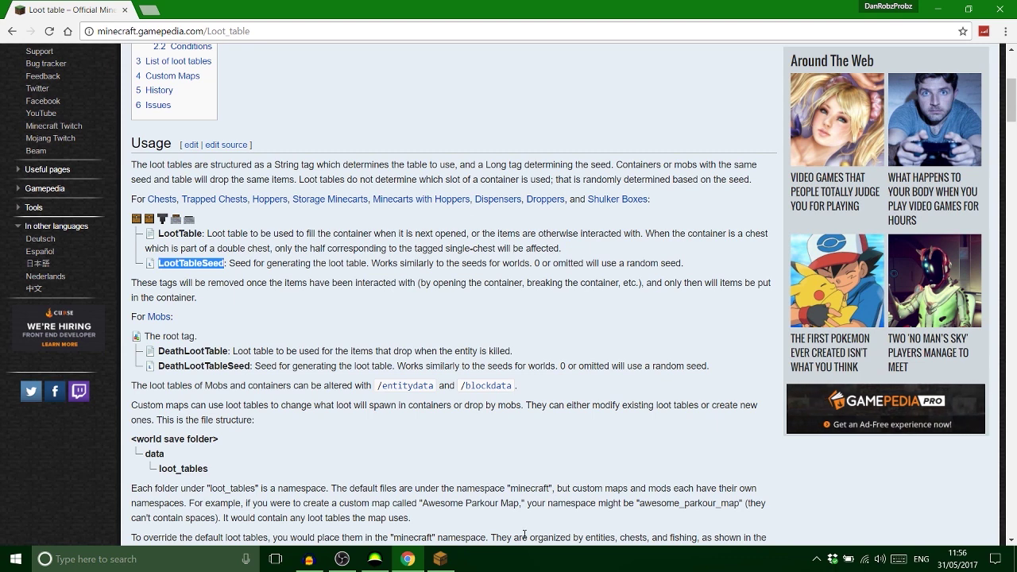
{"action": "left_click", "coordinate": [445, 564]}
{"action": "key", "text": "ctrl+v"}
{"action": "left_click", "coordinate": [556, 295]}
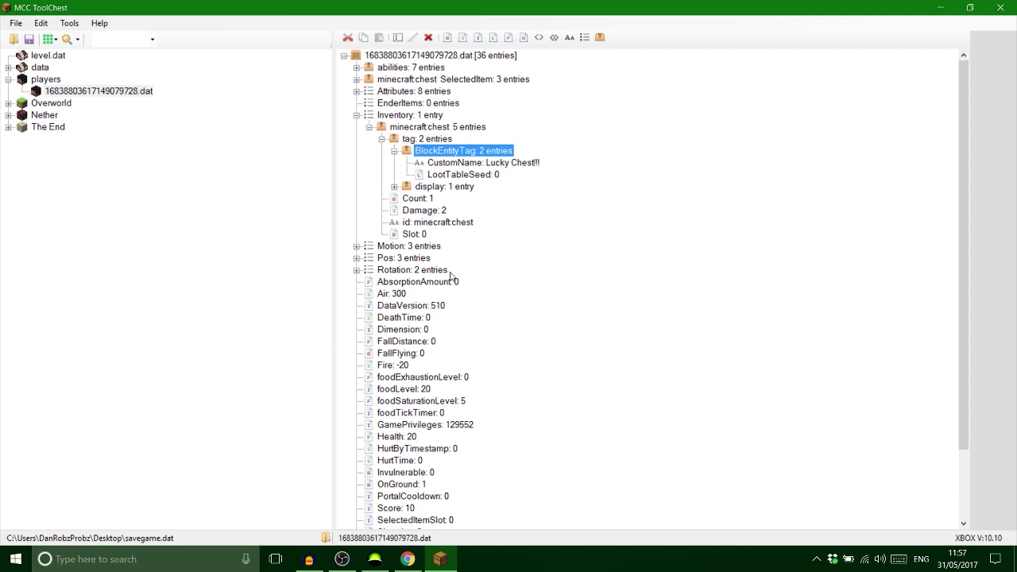
Step: Create an empty LootTable string in BlockEntityTag, checking the spelling against the wiki
{"action": "left_click", "coordinate": [573, 37]}
{"action": "left_click", "coordinate": [407, 558]}
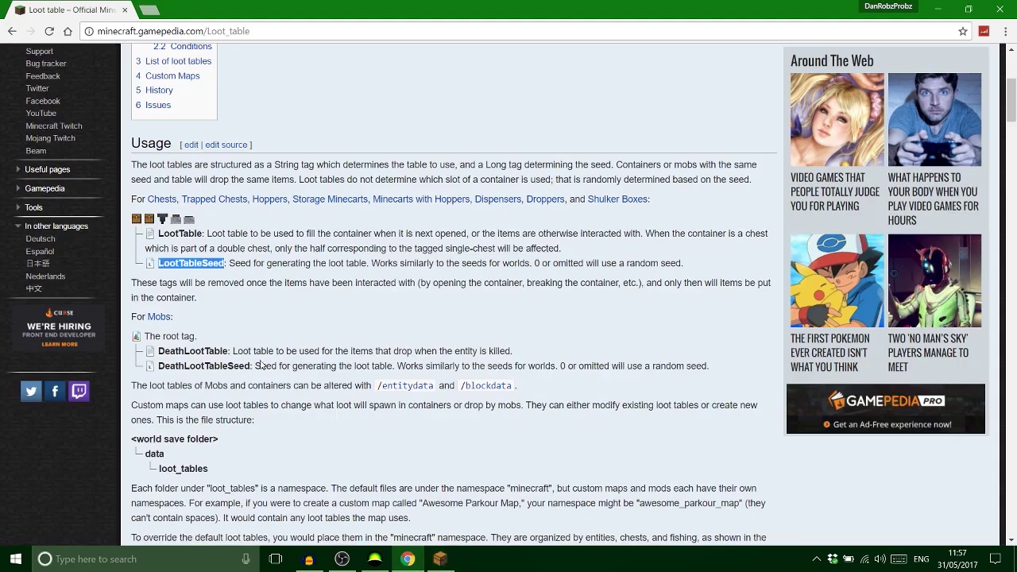
{"action": "left_click", "coordinate": [453, 565]}
{"action": "type", "text": "LottTable"}
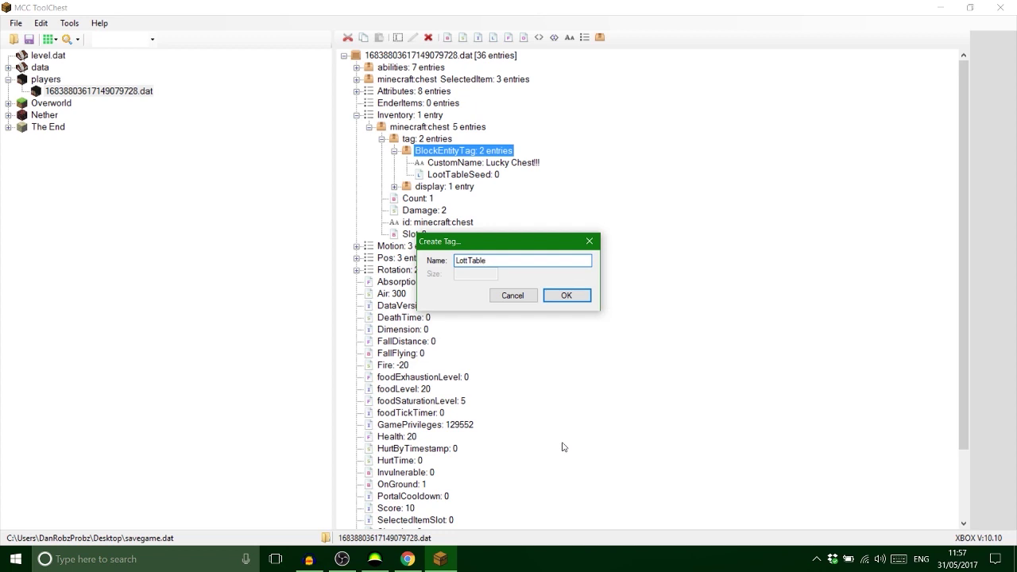
{"action": "key", "text": "BackSpace"}
{"action": "key", "text": "BackSpace"}
{"action": "type", "text": "ot"}
{"action": "left_click", "coordinate": [567, 294]}
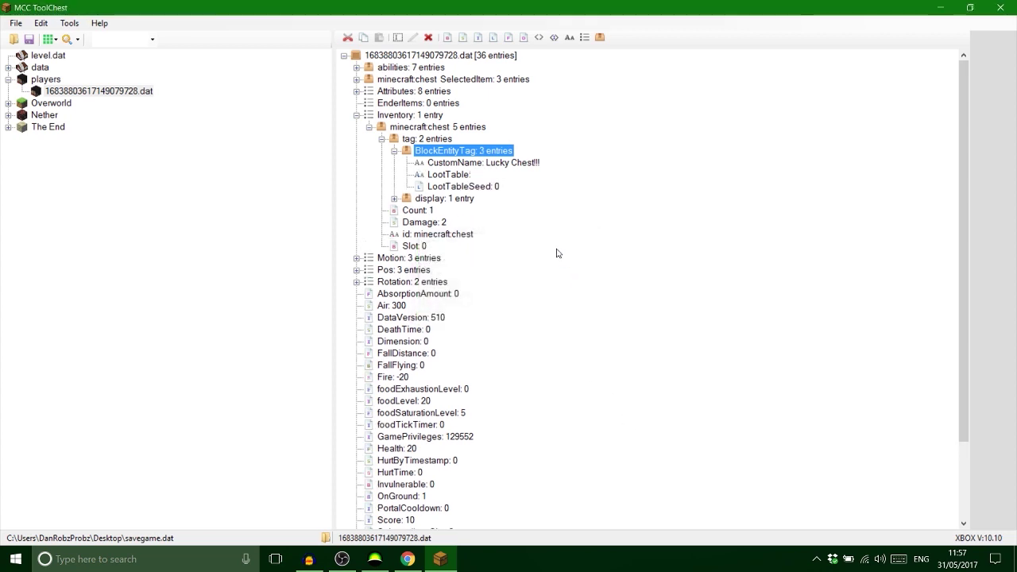
{"action": "left_click", "coordinate": [449, 174]}
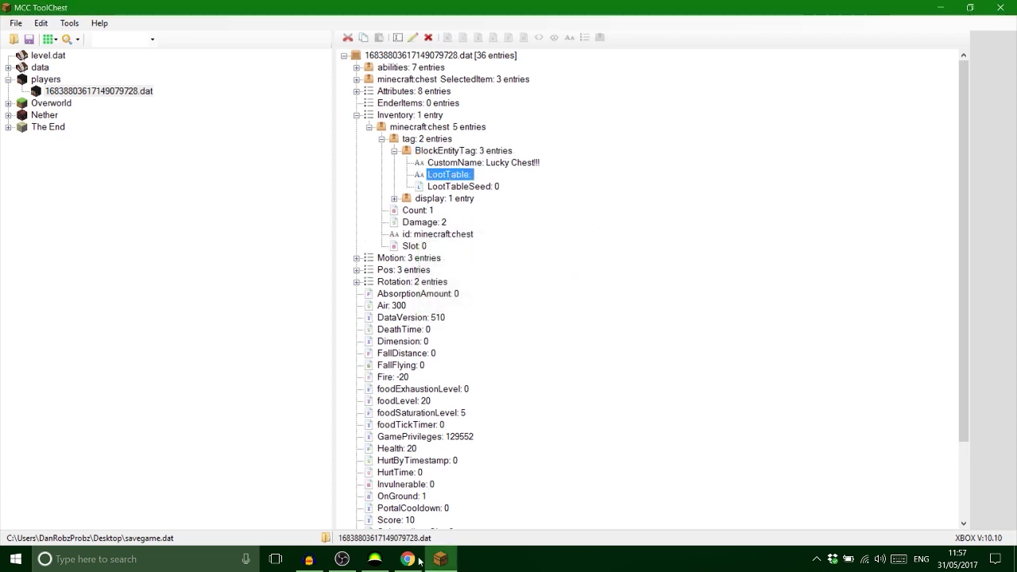
{"action": "left_click", "coordinate": [418, 560]}
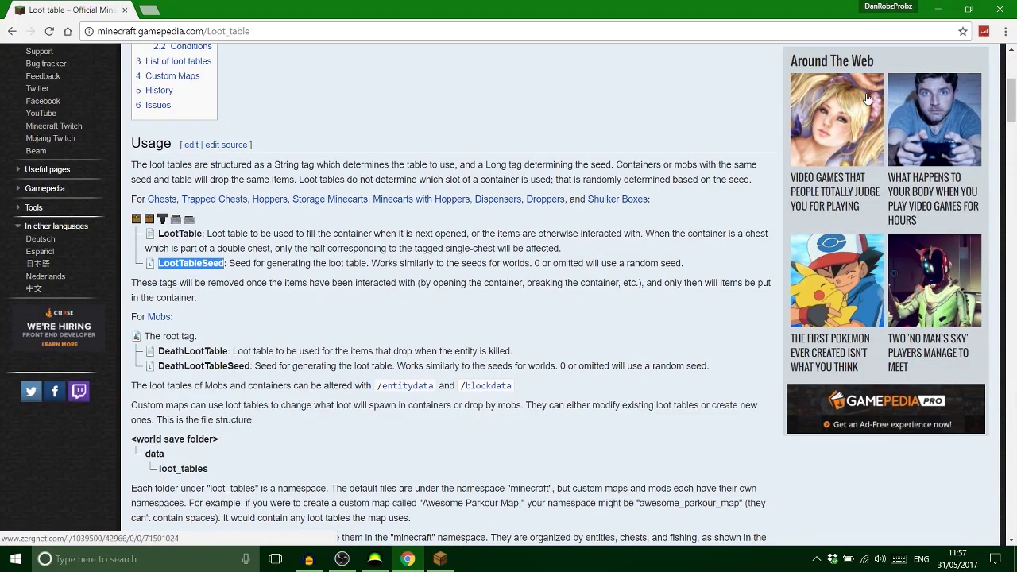
Step: Find the chests group in the wiki's List of loot tables and highlight the word chests
{"action": "scroll", "coordinate": [1012, 98], "scroll_direction": "down", "scroll_amount": 1}
{"action": "left_click_drag", "start_coordinate": [1012, 98], "coordinate": [1012, 276]}
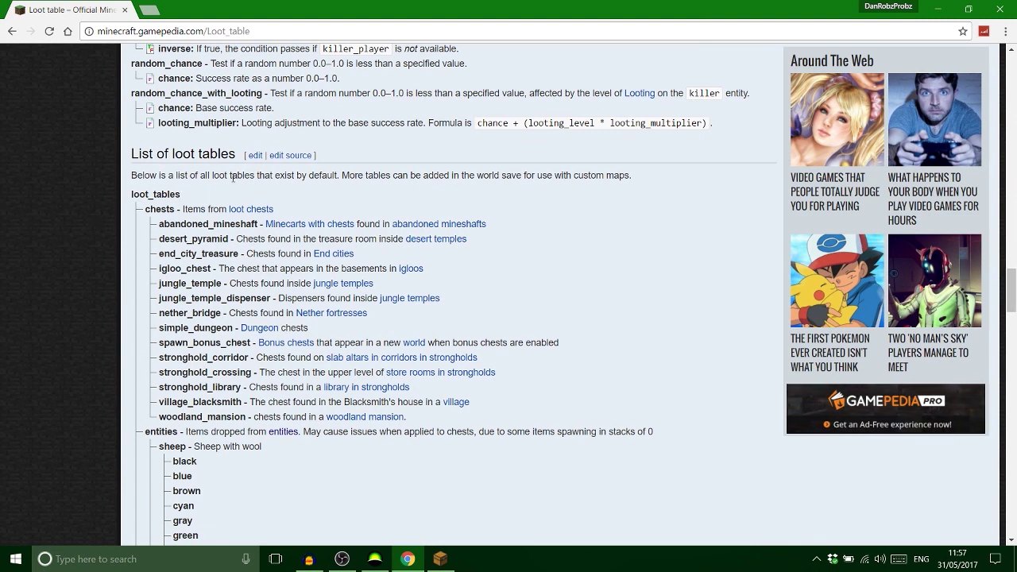
{"action": "triple_click", "coordinate": [132, 194]}
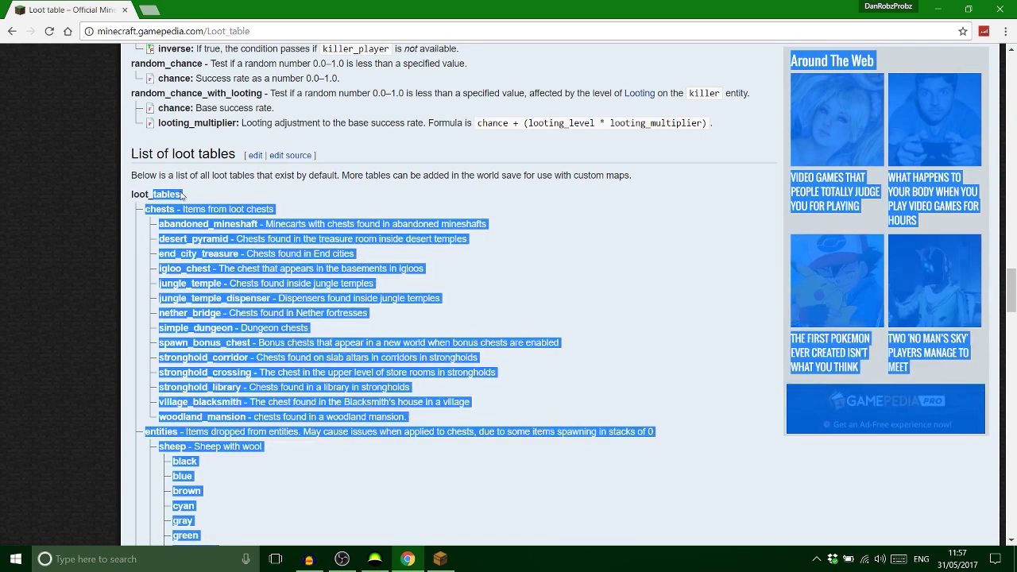
{"action": "left_click", "coordinate": [188, 195]}
{"action": "left_click_drag", "start_coordinate": [188, 195], "coordinate": [145, 209]}
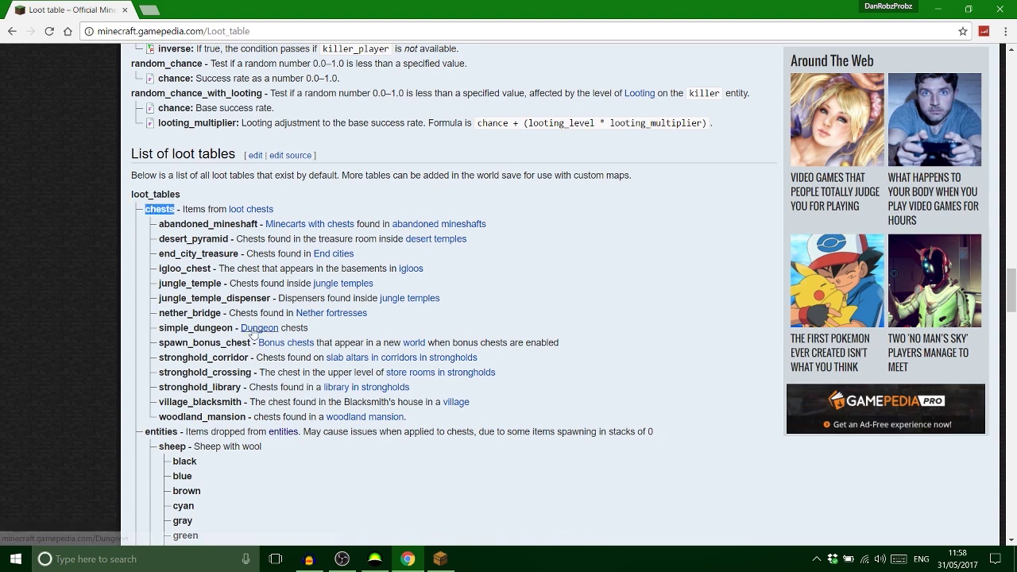
{"action": "left_click", "coordinate": [440, 558]}
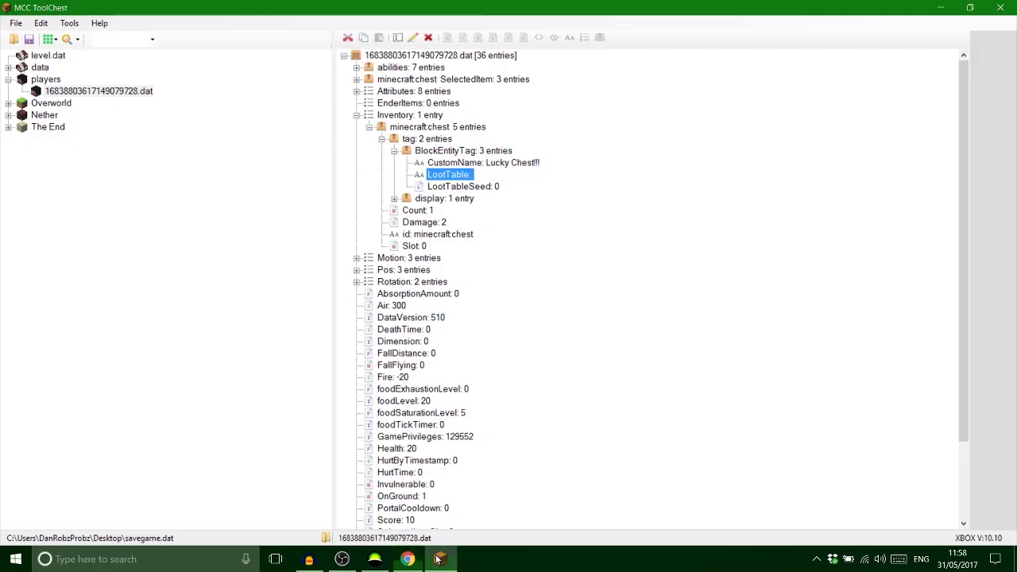
Step: Begin the LootTable value as 'minecraft:chests' in the Edit String box
{"action": "double_click", "coordinate": [466, 181]}
{"action": "type", "text": "minecraft:chests"}
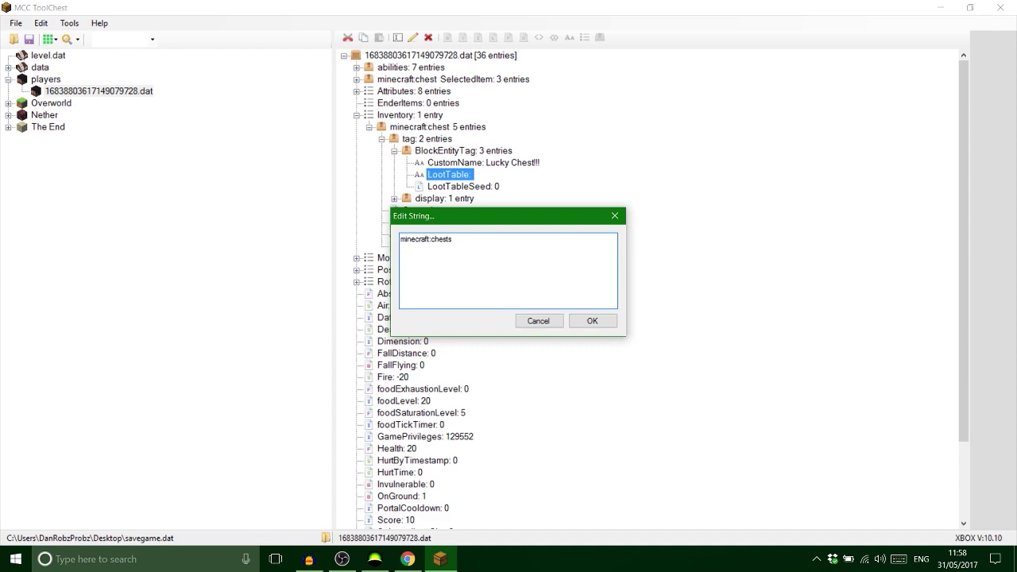
{"action": "left_click", "coordinate": [407, 559]}
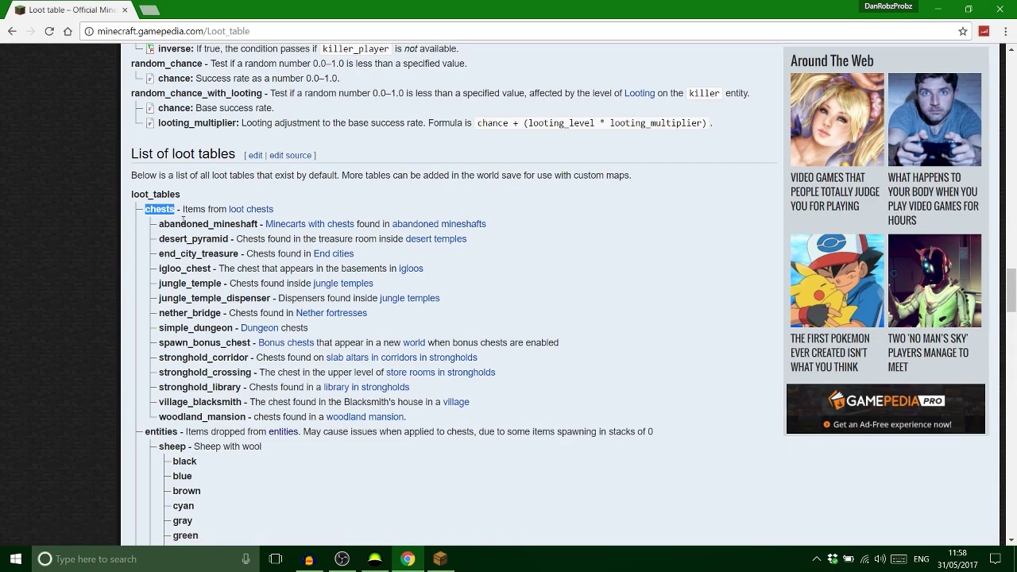
Step: Select and copy the igloo_chest table name from the wiki's chests list
{"action": "left_click_drag", "start_coordinate": [257, 224], "coordinate": [170, 224]}
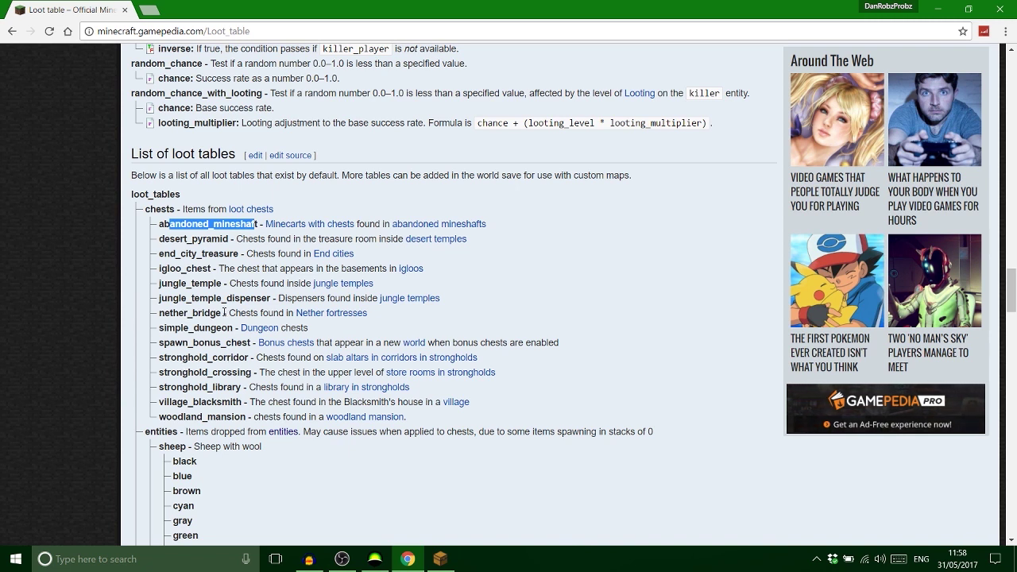
{"action": "left_click_drag", "start_coordinate": [211, 270], "coordinate": [159, 277]}
{"action": "key", "text": "ctrl+c"}
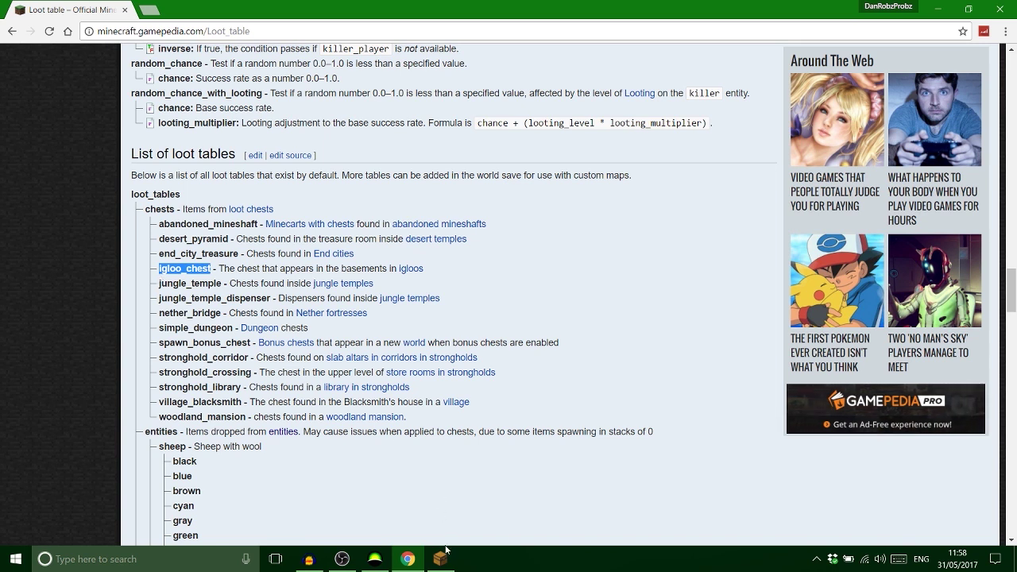
{"action": "mouse_move", "coordinate": [444, 556]}
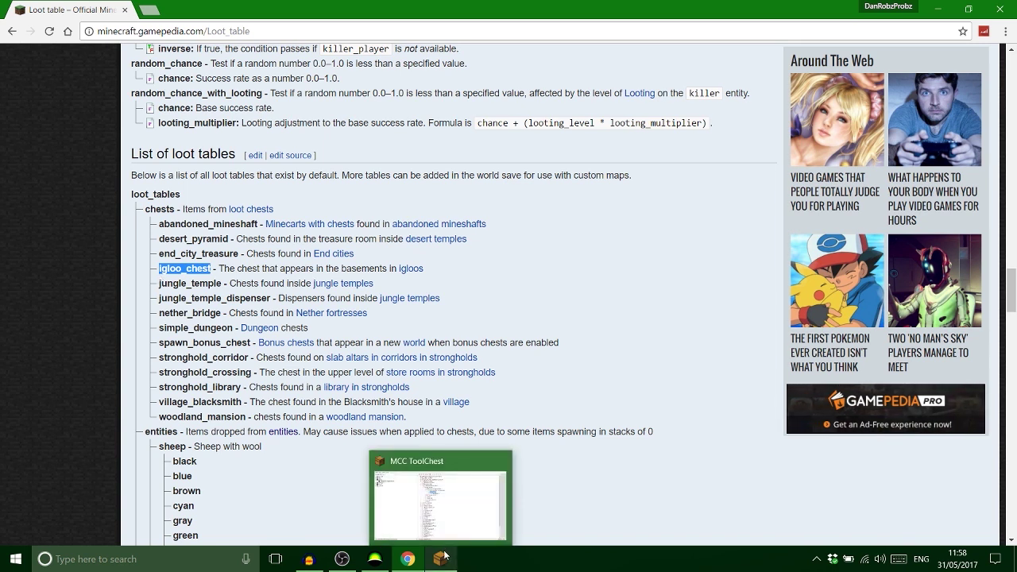
Step: Complete the LootTable value as minecraft:chests/igloo_chest and collapse the chest item's entries
{"action": "left_click", "coordinate": [442, 559]}
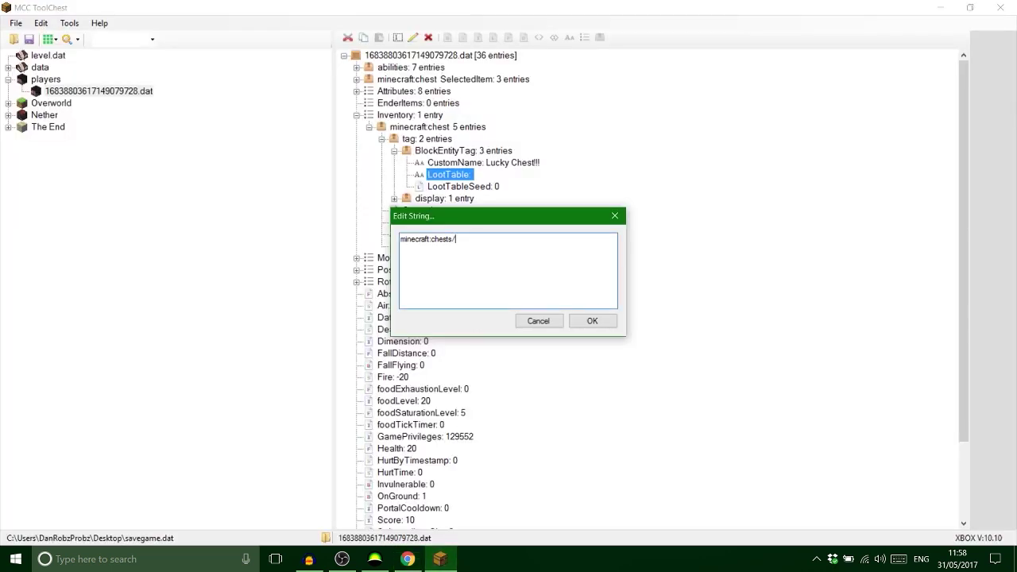
{"action": "key", "text": "ctrl+v"}
{"action": "left_click", "coordinate": [589, 321]}
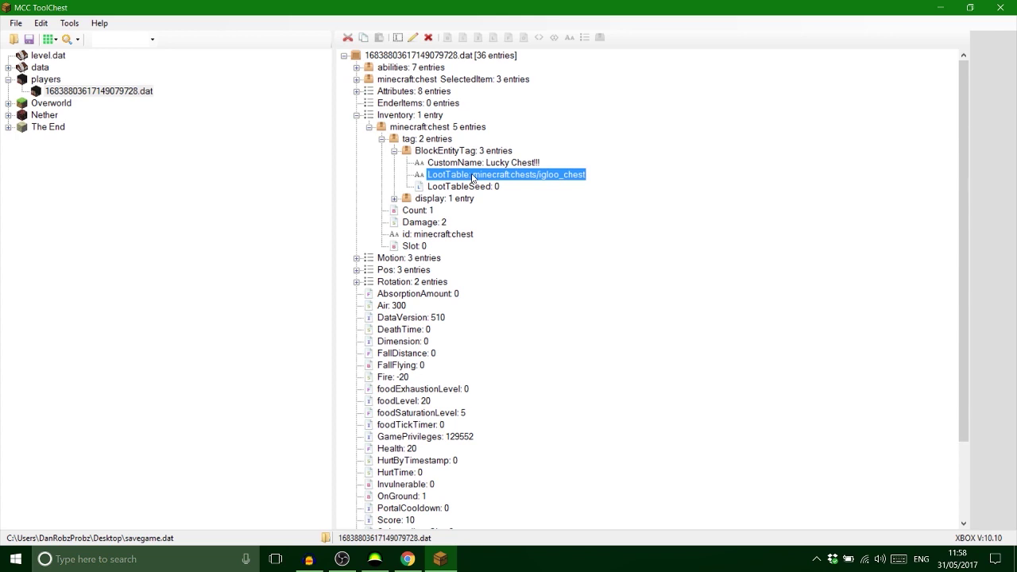
{"action": "left_click", "coordinate": [370, 127]}
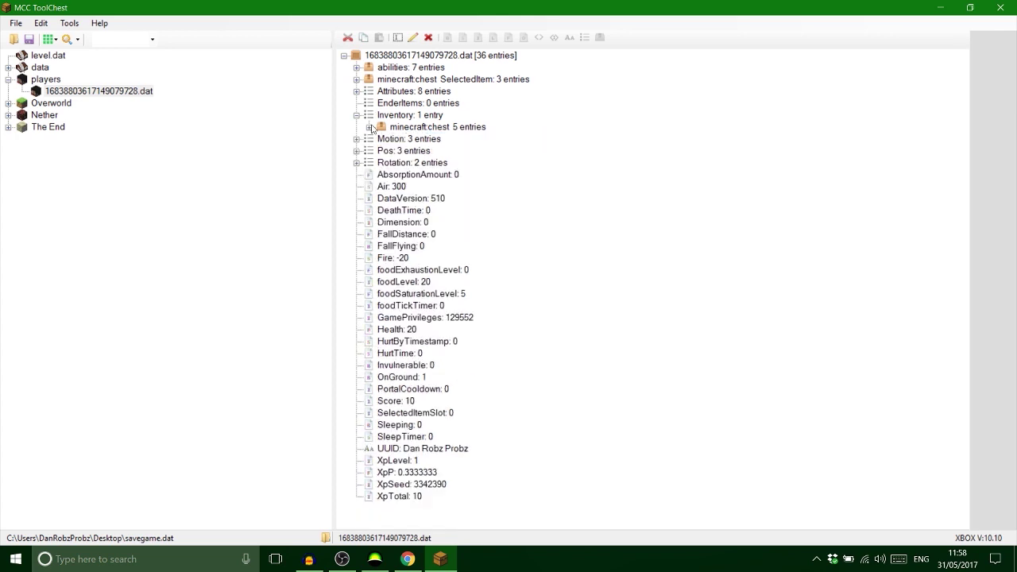
Step: Show the players summary with position X:26 Y:4 Z:-230 and open the Find options
{"action": "left_click", "coordinate": [43, 79]}
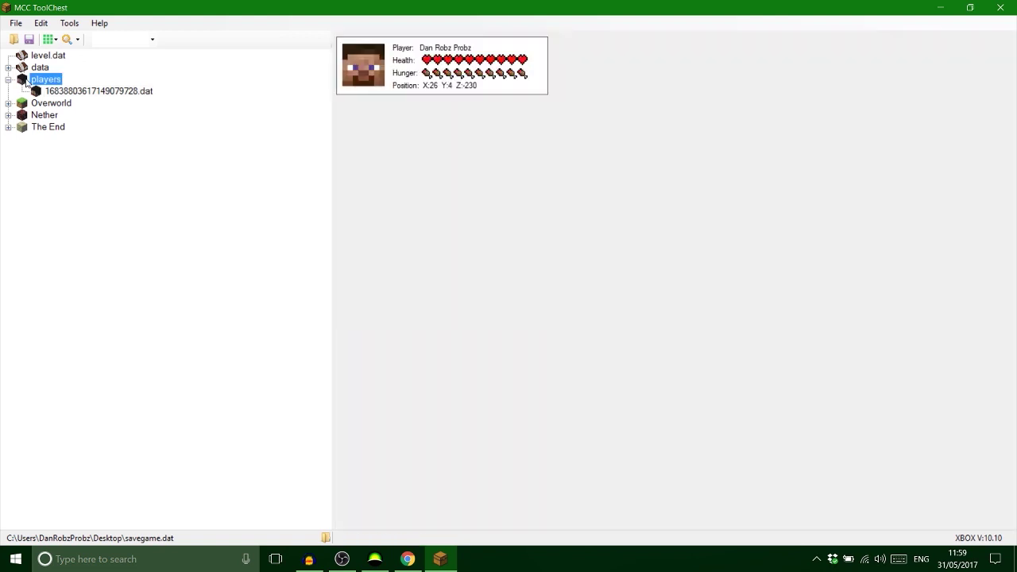
{"action": "left_click", "coordinate": [76, 39]}
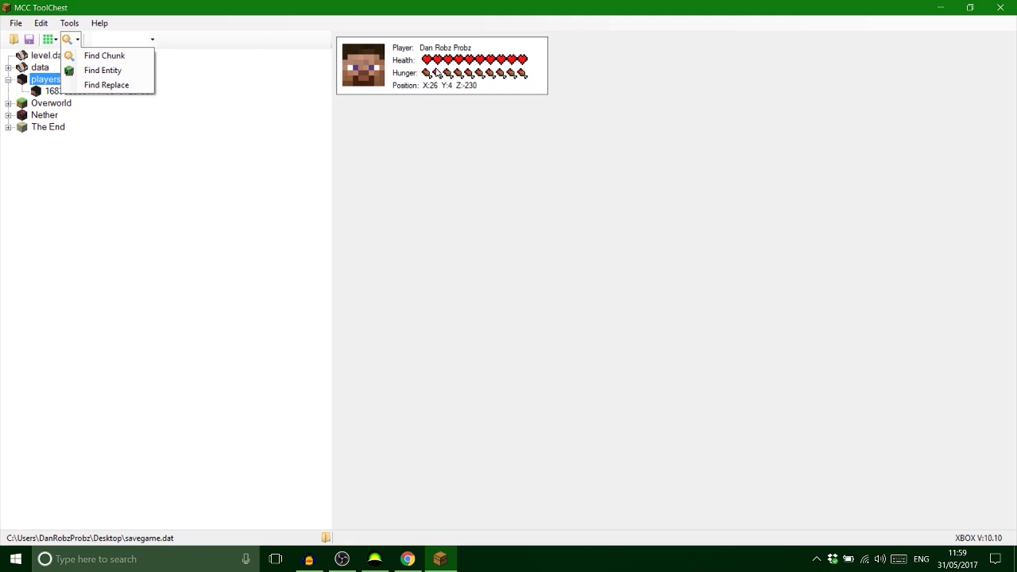
Step: Find the chunk containing block X 26, Z -230
{"action": "left_click", "coordinate": [124, 55]}
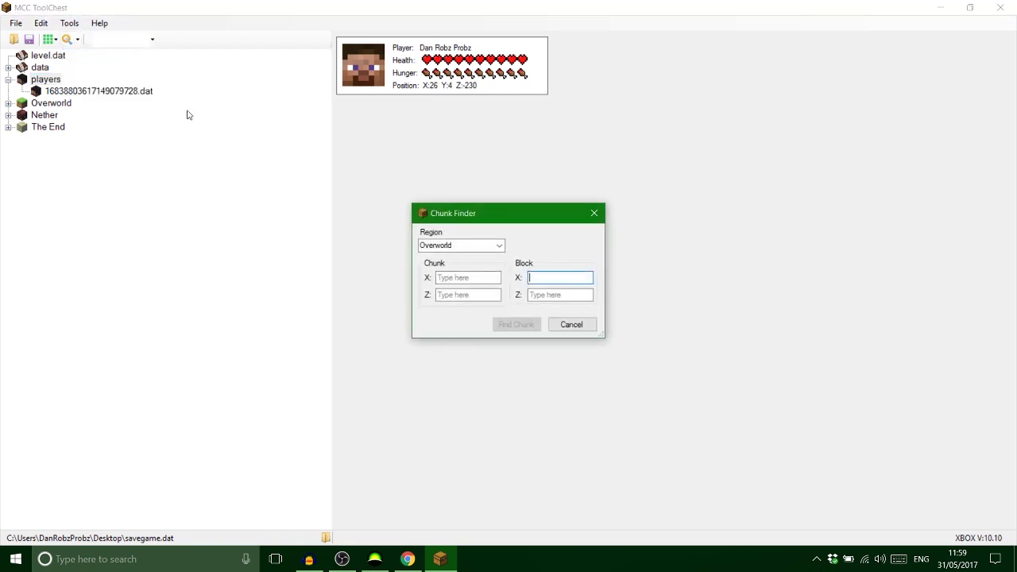
{"action": "type", "text": "26"}
{"action": "left_click", "coordinate": [560, 295]}
{"action": "type", "text": "-230"}
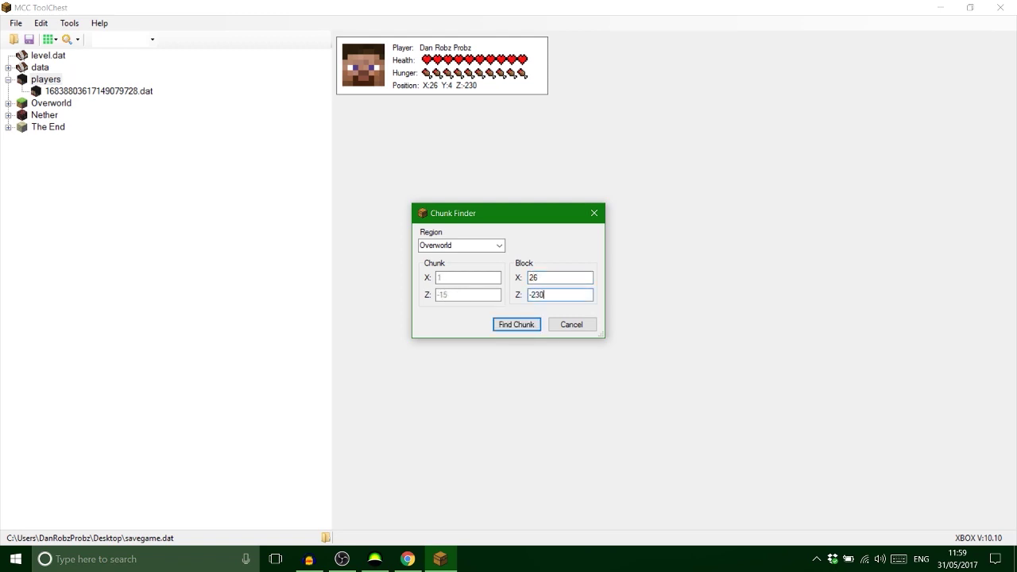
{"action": "key", "text": "Return"}
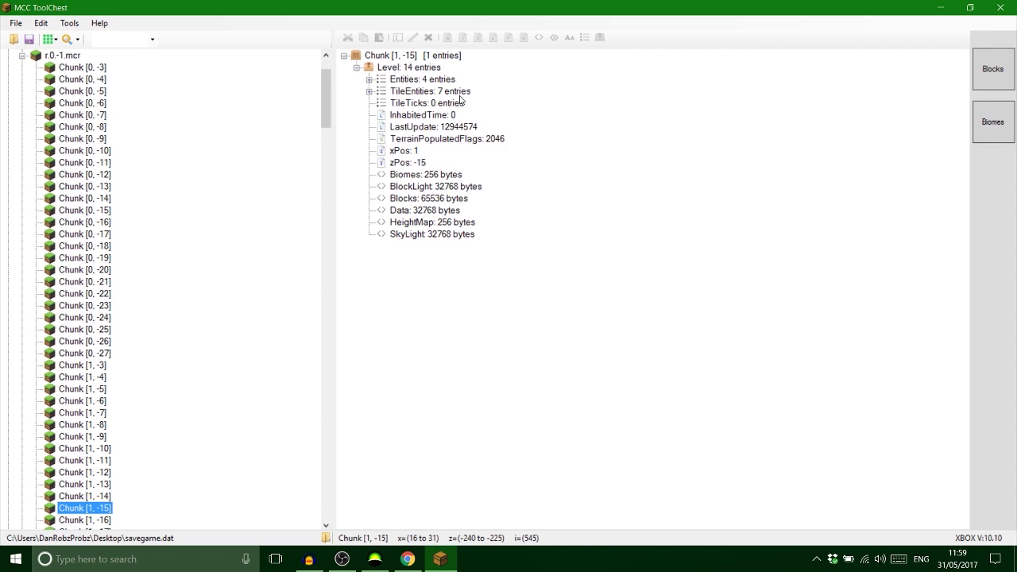
Step: Expand the chunk's TileEntities and select the Chest at (25, 4, -237)
{"action": "left_click", "coordinate": [370, 80]}
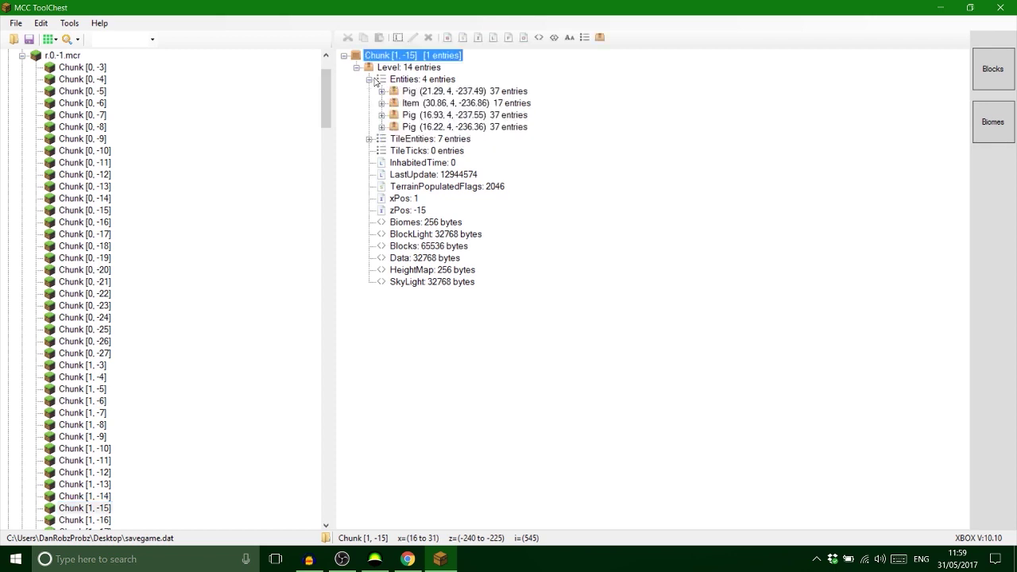
{"action": "left_click", "coordinate": [372, 80]}
{"action": "left_click", "coordinate": [372, 92]}
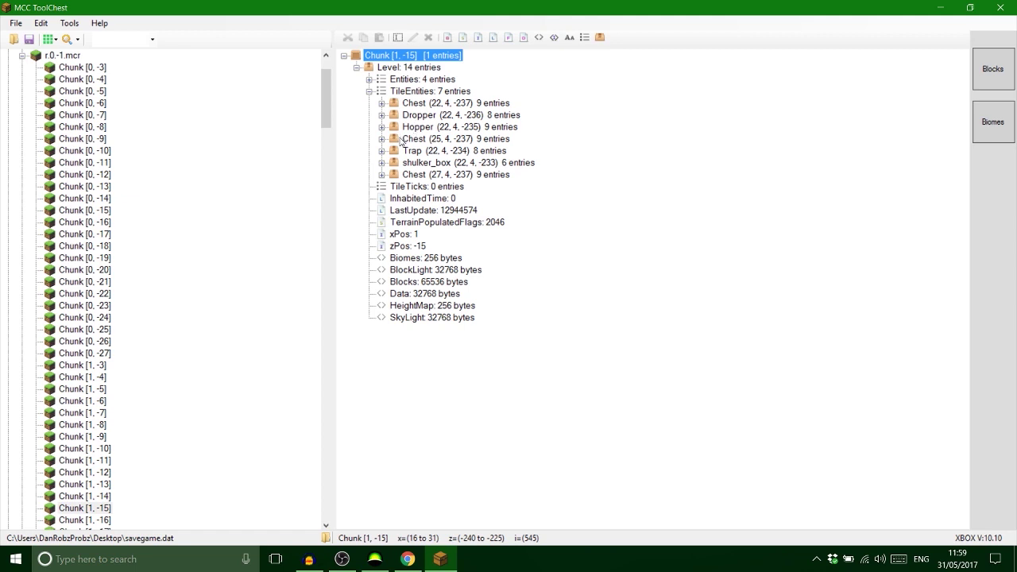
{"action": "left_click", "coordinate": [382, 139]}
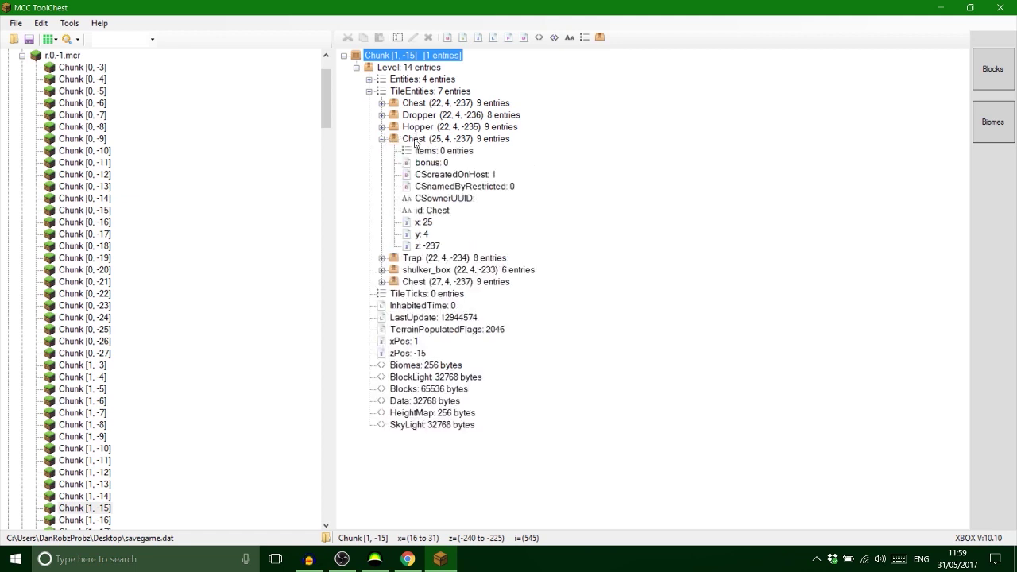
{"action": "left_click", "coordinate": [420, 140]}
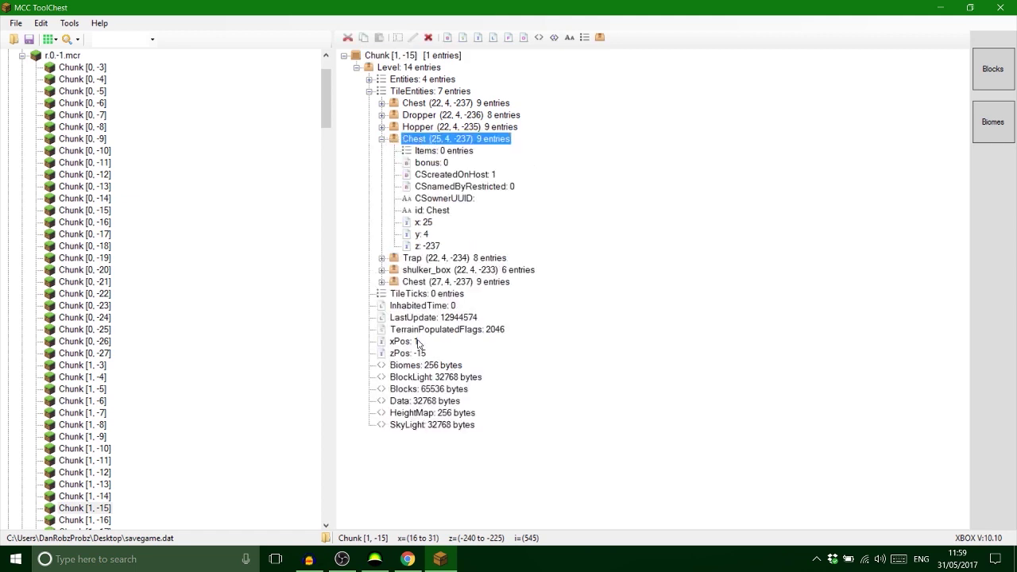
{"action": "left_click", "coordinate": [405, 559]}
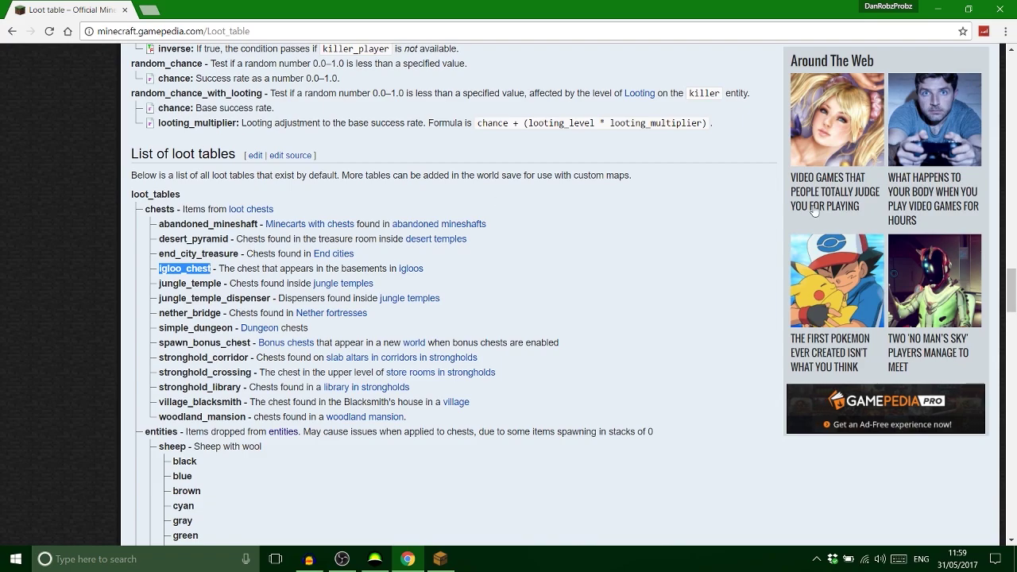
Step: Scroll up to the wiki's usage notes and copy the LootTableSeed tag name
{"action": "scroll", "coordinate": [1011, 238], "scroll_direction": "up", "scroll_amount": 1}
{"action": "scroll", "coordinate": [1011, 238], "scroll_direction": "up", "scroll_amount": 10}
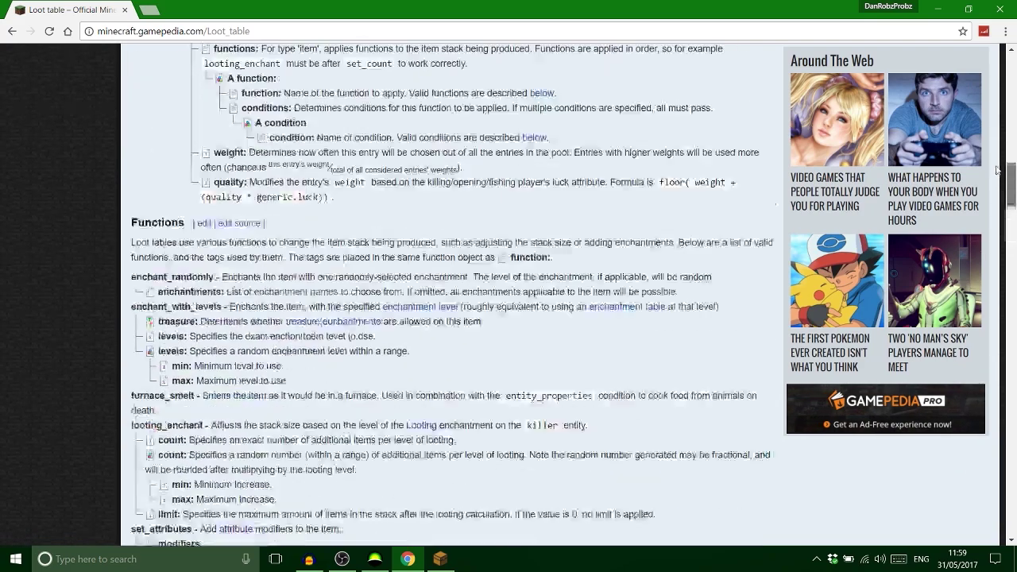
{"action": "scroll", "coordinate": [991, 146], "scroll_direction": "up", "scroll_amount": 6}
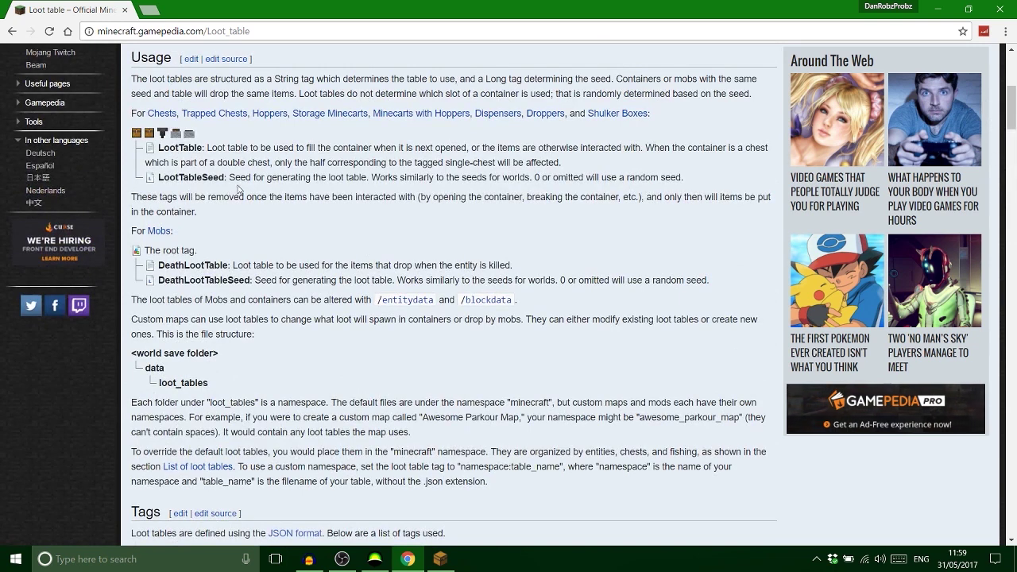
{"action": "left_click_drag", "start_coordinate": [225, 177], "coordinate": [159, 178]}
{"action": "key", "text": "ctrl+c"}
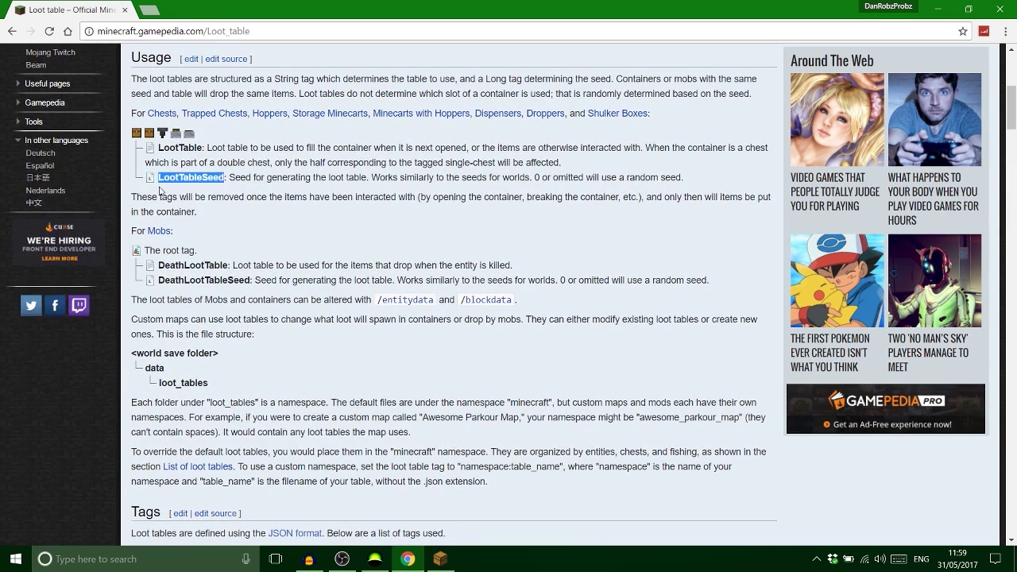
Step: Add a LootTableSeed tag with value 0 to the chest at (25, 4, -237)
{"action": "left_click", "coordinate": [440, 559]}
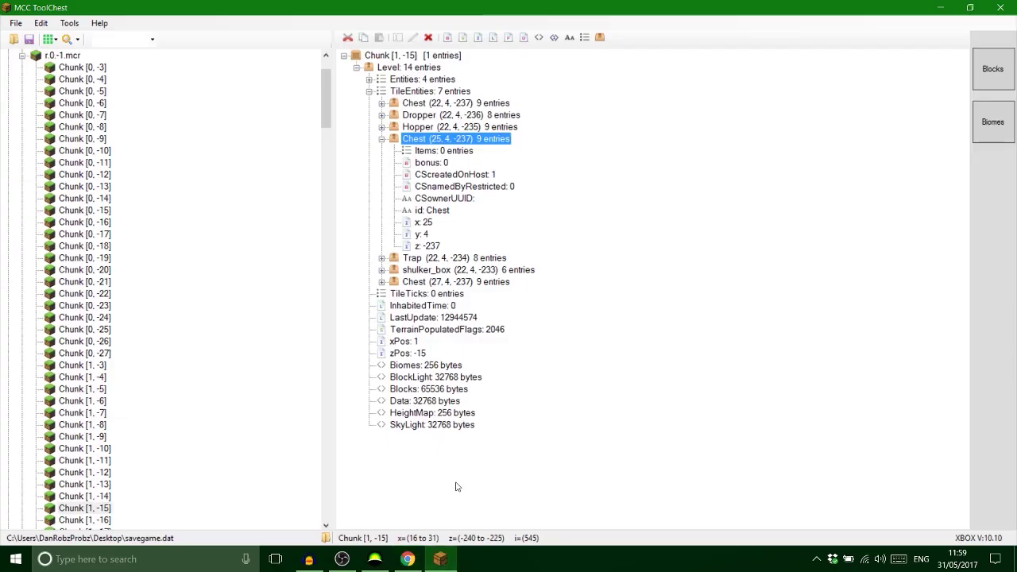
{"action": "left_click", "coordinate": [494, 38]}
{"action": "key", "text": "ctrl+v"}
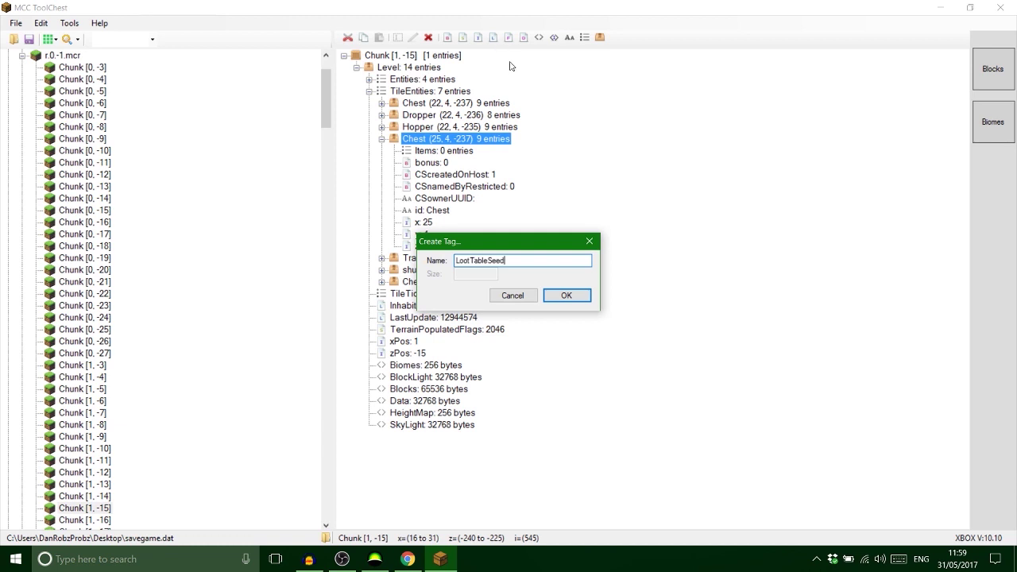
{"action": "left_click", "coordinate": [564, 295]}
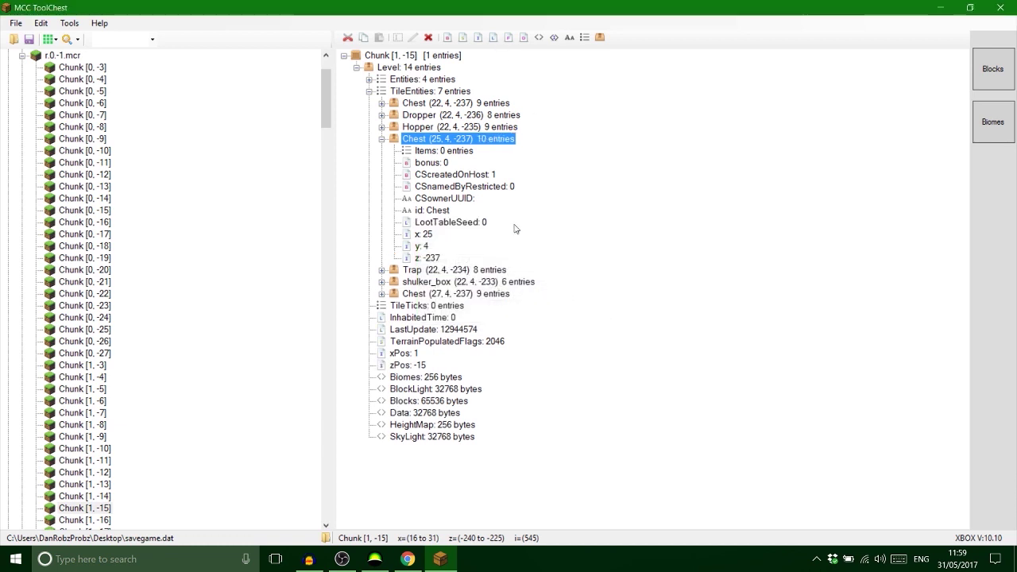
{"action": "left_click", "coordinate": [464, 221]}
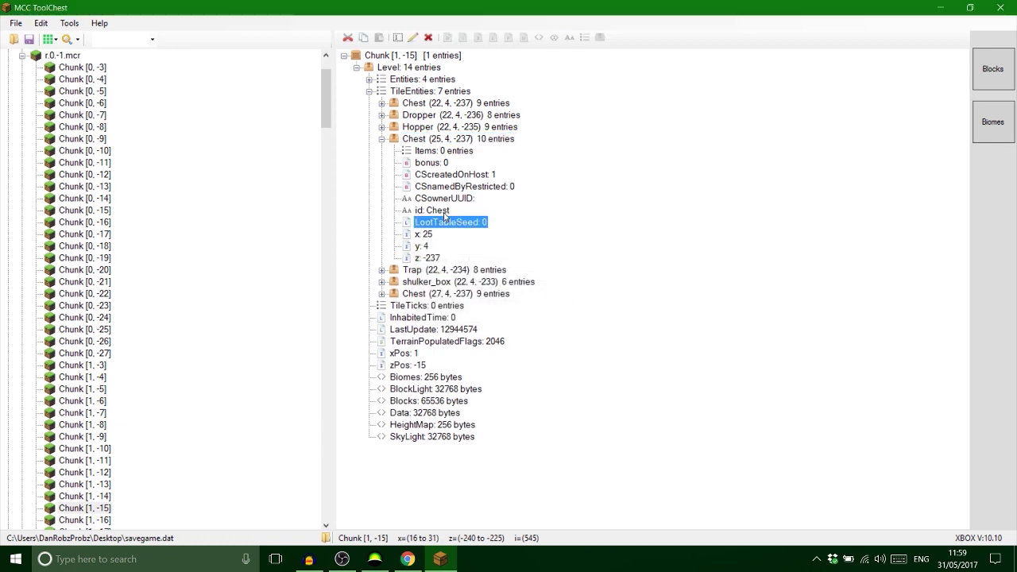
Step: Add a LootTable string tag to the same chest, starting its value as minecraft:chests/
{"action": "left_click", "coordinate": [425, 140]}
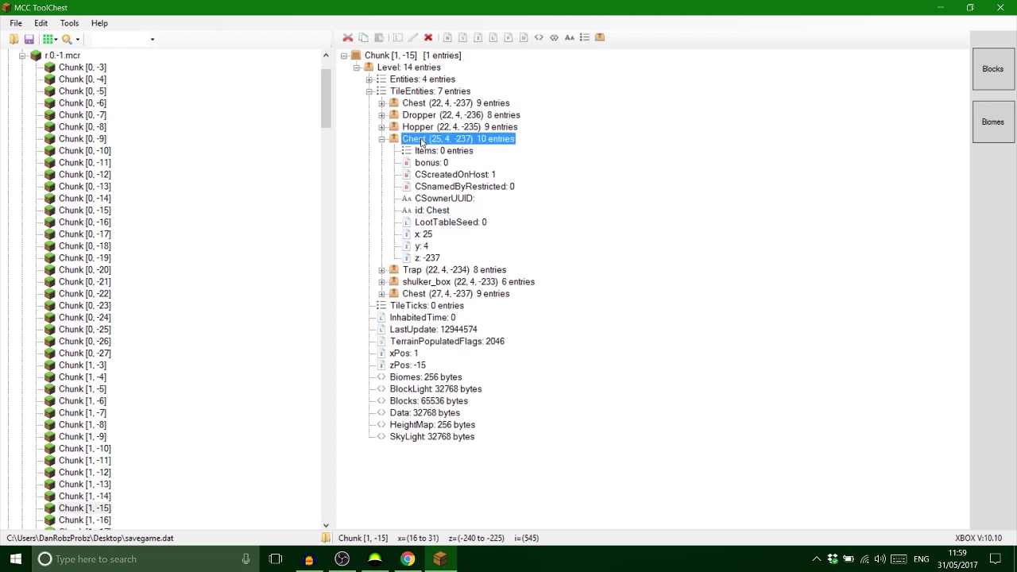
{"action": "left_click", "coordinate": [569, 38]}
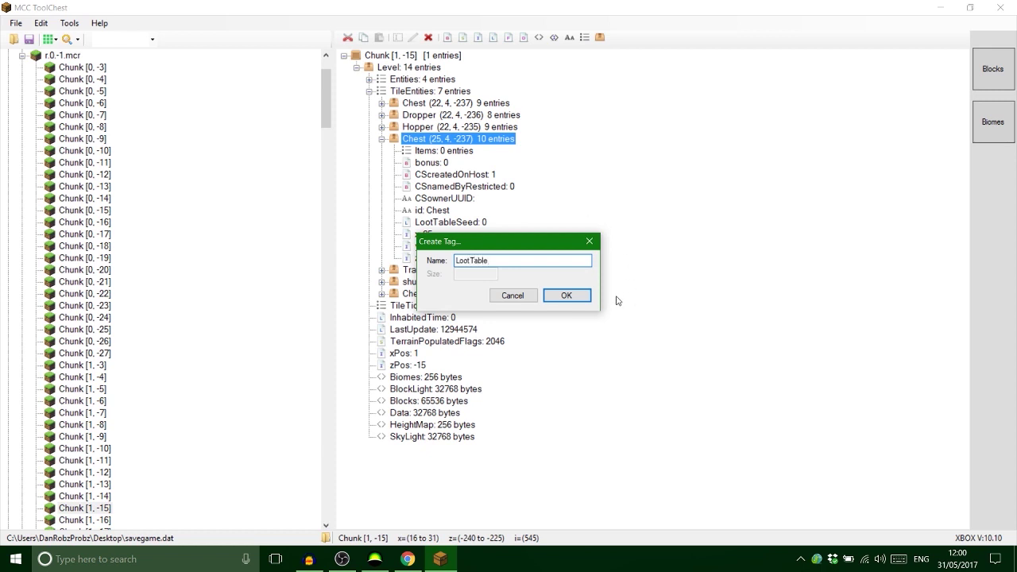
{"action": "left_click", "coordinate": [566, 294]}
{"action": "double_click", "coordinate": [446, 224]}
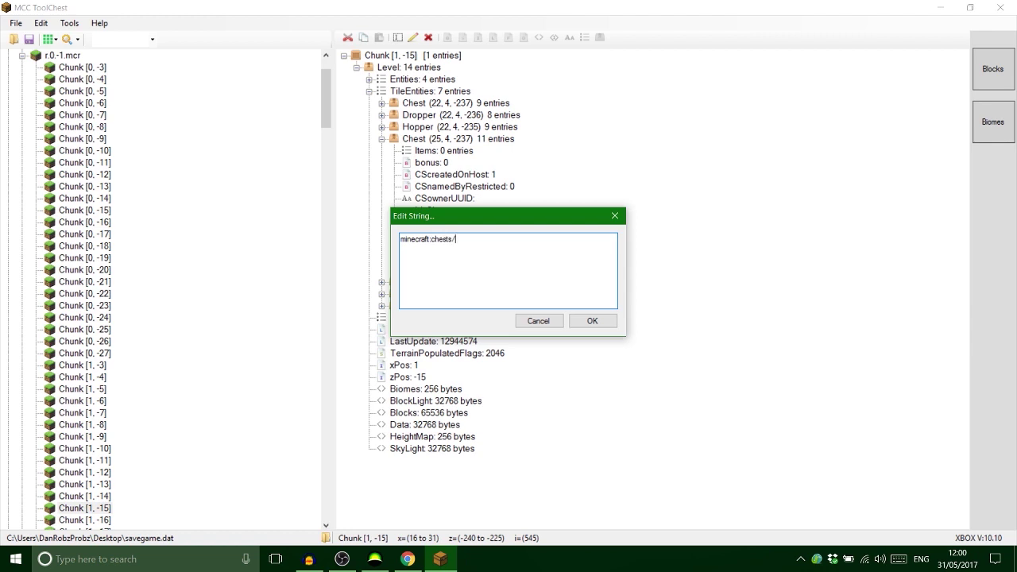
{"action": "left_click", "coordinate": [407, 558]}
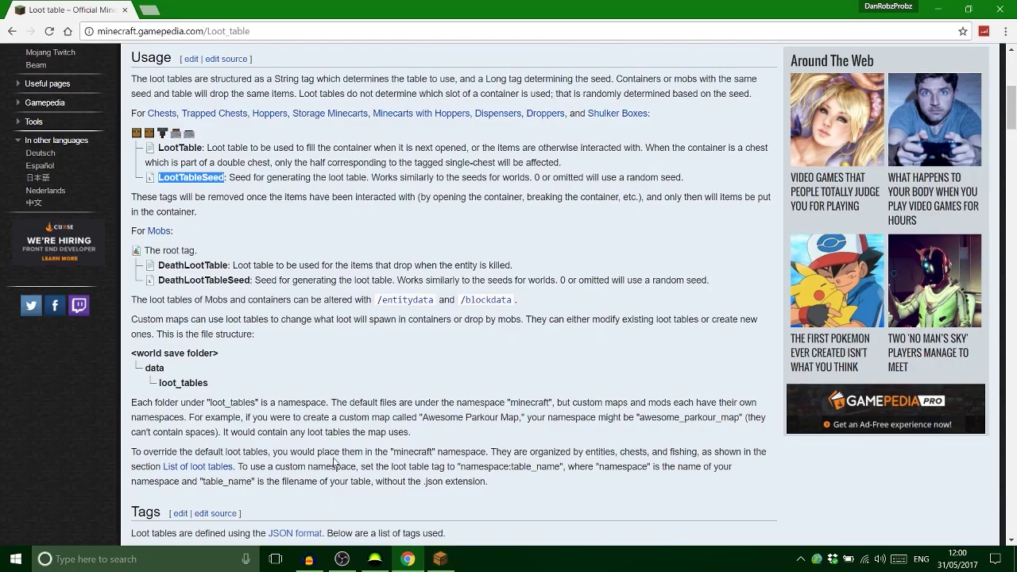
Step: Copy the spawn_bonus_chest name from the wiki's chests loot table list
{"action": "left_click_drag", "start_coordinate": [1012, 127], "coordinate": [1013, 315]}
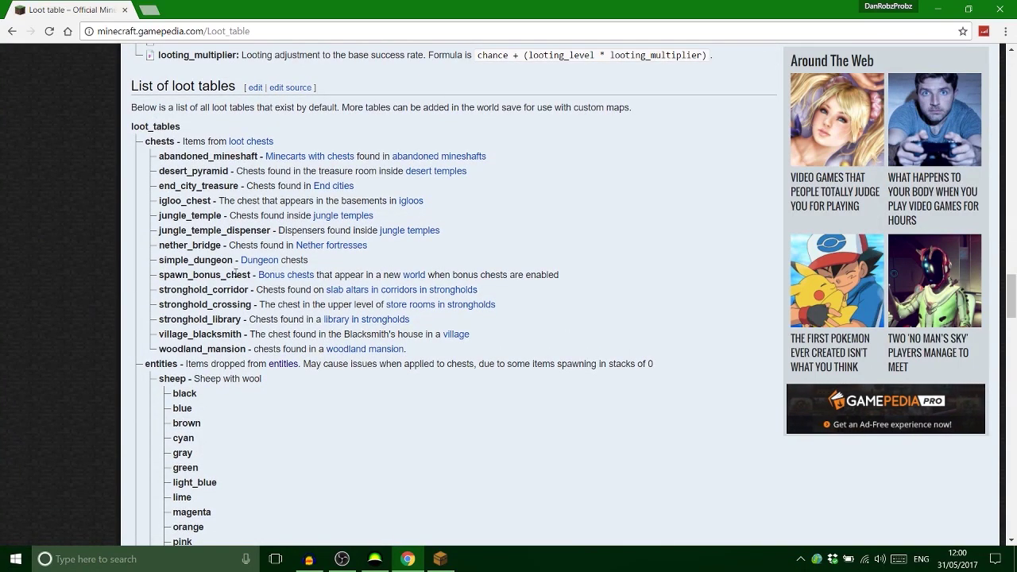
{"action": "left_click_drag", "start_coordinate": [251, 274], "coordinate": [158, 275]}
{"action": "key", "text": "ctrl+c"}
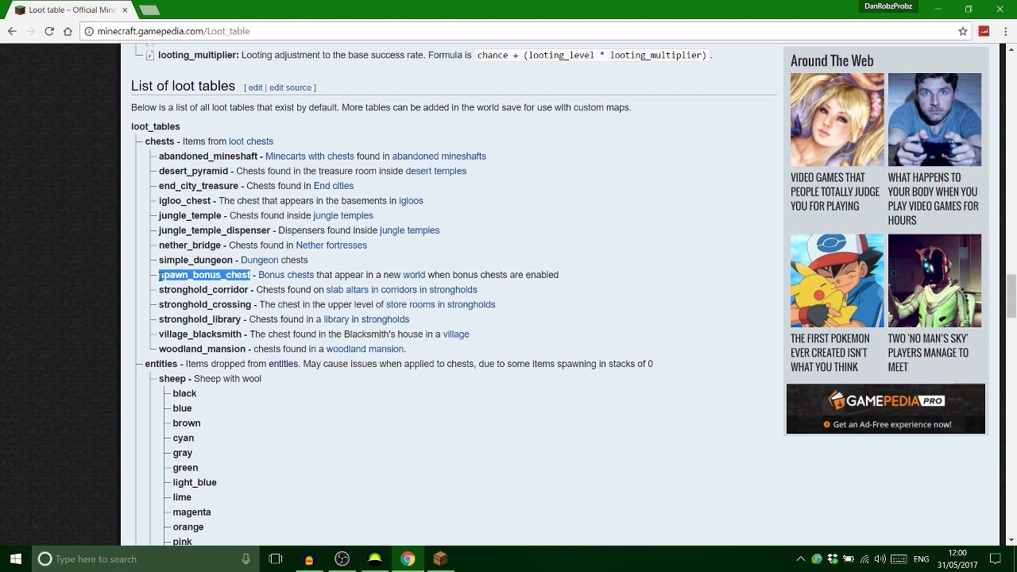
{"action": "left_click", "coordinate": [440, 558]}
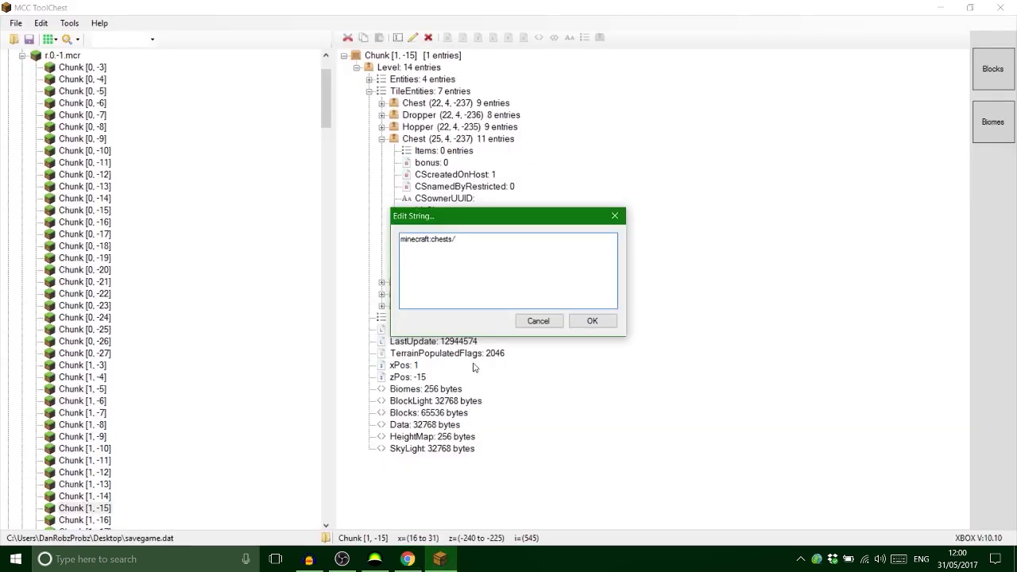
Step: Finish the (25, 4, -237) chest's LootTable as minecraft:chests/spawn_bonus_chest
{"action": "key", "text": "ctrl+v"}
{"action": "left_click", "coordinate": [592, 320]}
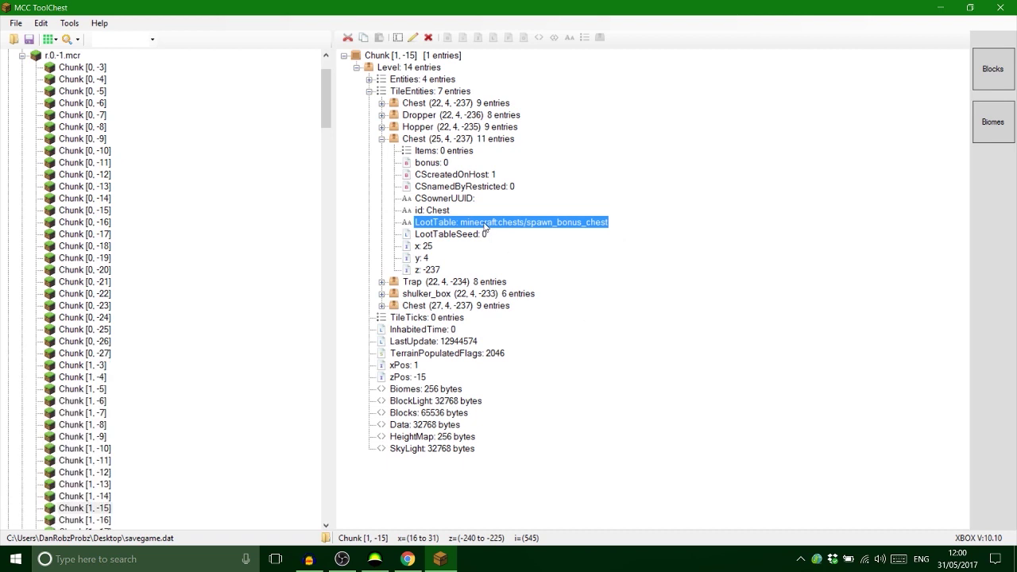
{"action": "left_click", "coordinate": [381, 138]}
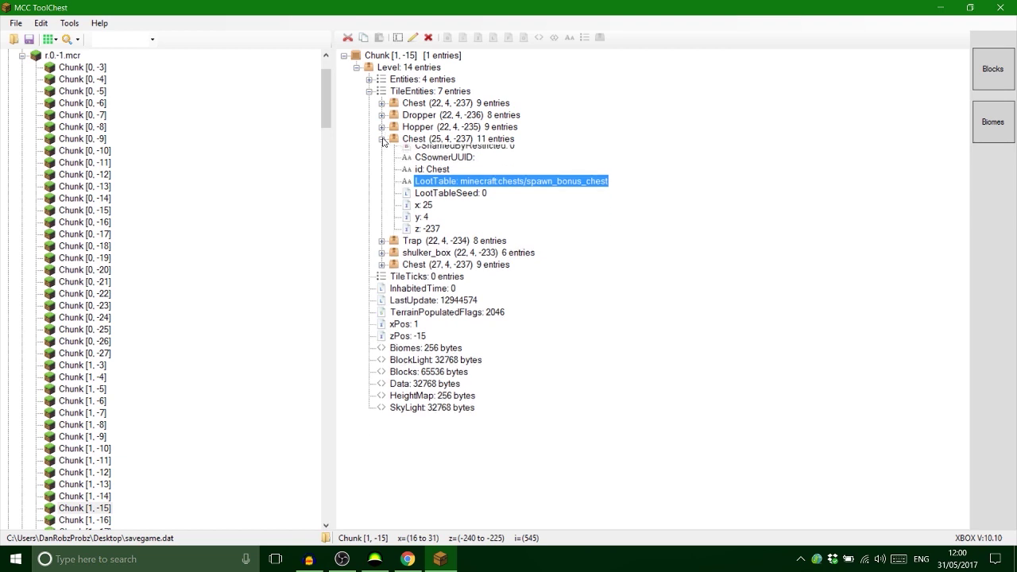
Step: Paste a LootTable tag into the chest at (27, 4, -237), trimming its value to minecraft:chests/
{"action": "left_click", "coordinate": [383, 175]}
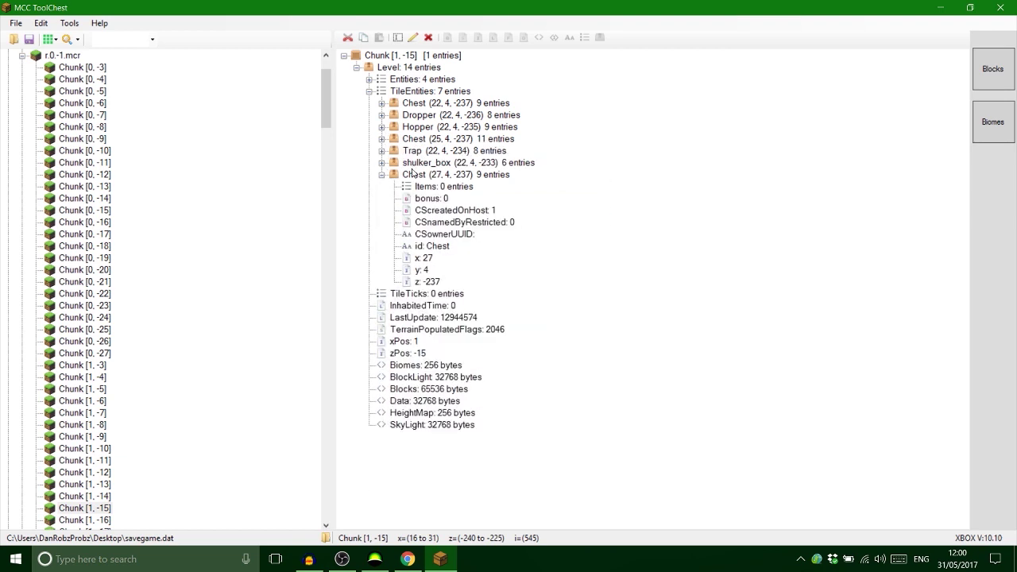
{"action": "left_click", "coordinate": [411, 175]}
{"action": "key", "text": "ctrl+v"}
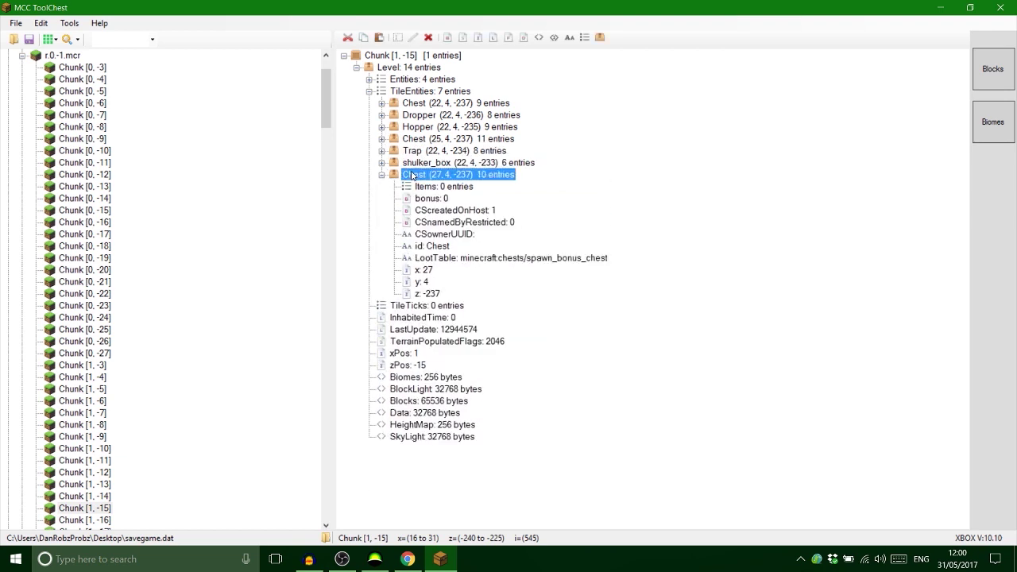
{"action": "double_click", "coordinate": [481, 256]}
{"action": "left_click_drag", "start_coordinate": [533, 239], "coordinate": [462, 241]}
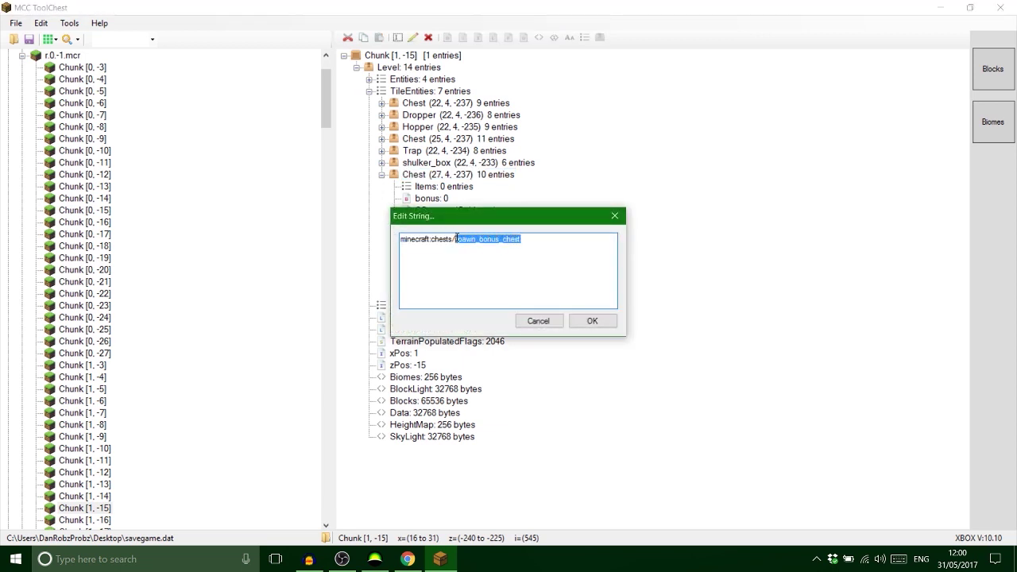
{"action": "key", "text": "BackSpace"}
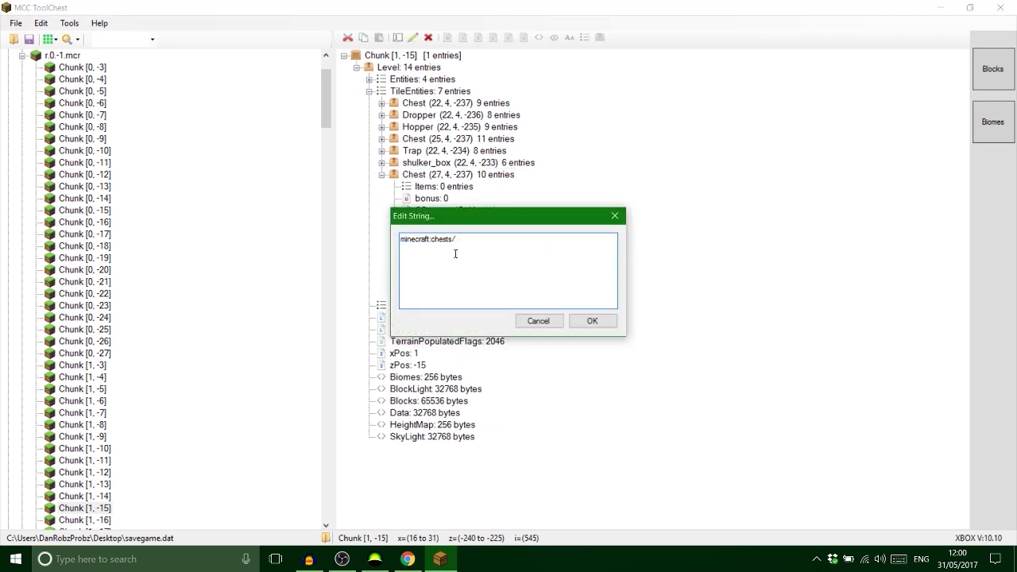
{"action": "left_click", "coordinate": [406, 558]}
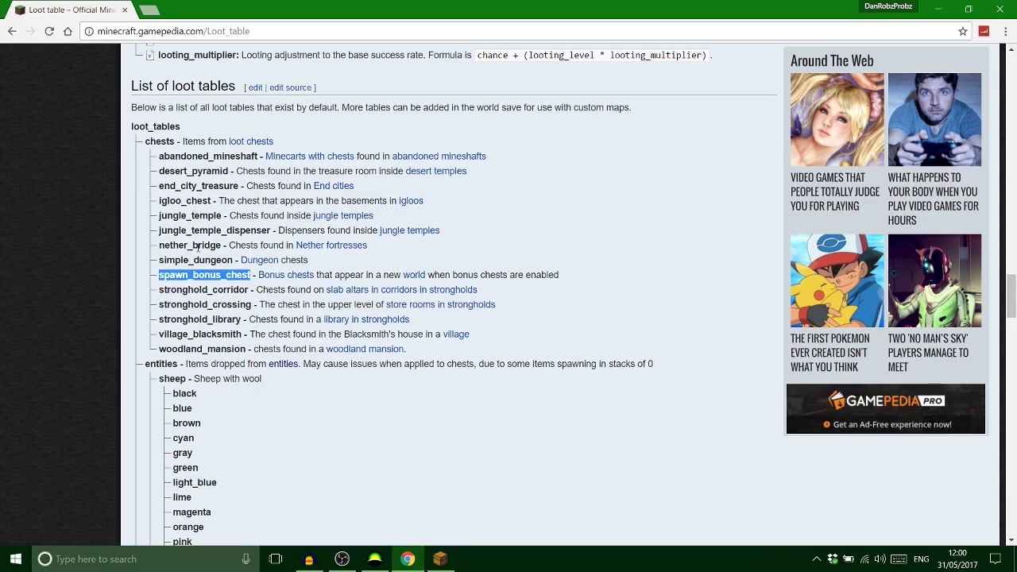
Step: Copy the end_city_treasure loot table name from the wiki's list and return to MCC ToolChest
{"action": "left_click_drag", "start_coordinate": [240, 187], "coordinate": [161, 181]}
{"action": "key", "text": "ctrl+c"}
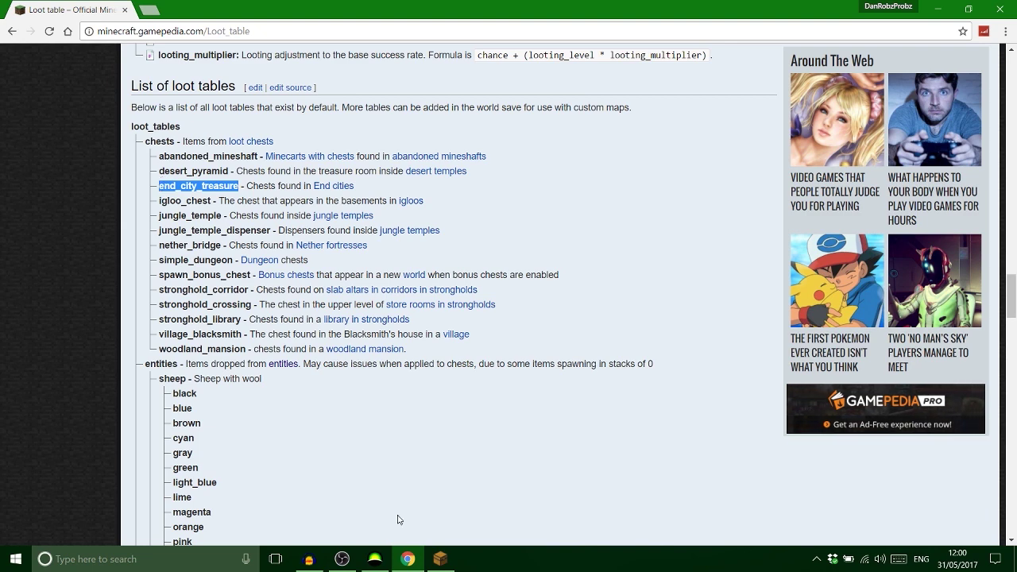
{"action": "key", "text": "alt+Tab"}
Step: Set the LootTable of chest (27, 4, -237) to minecraft:chests/end_city_treasure
{"action": "key", "text": "ctrl+v"}
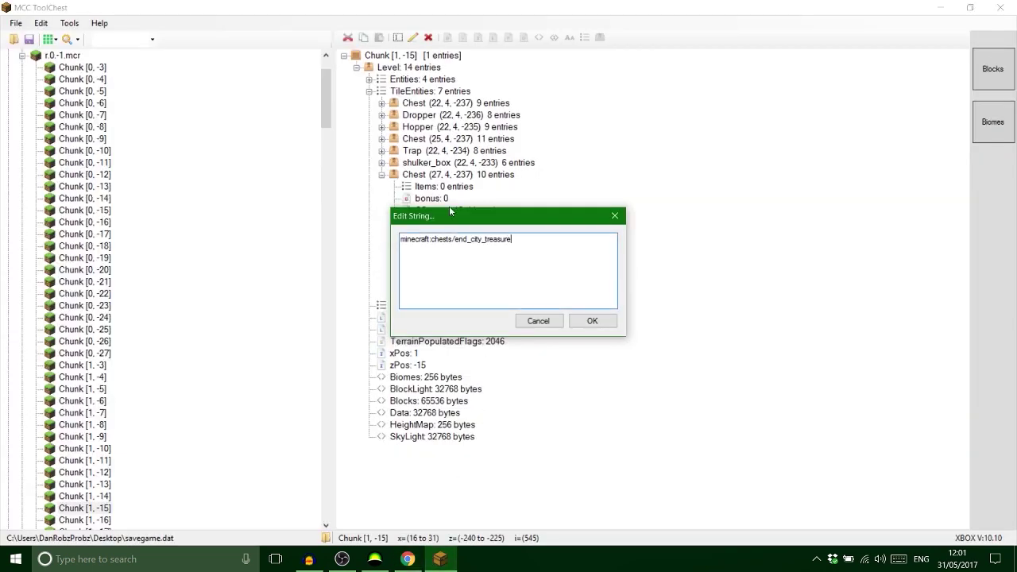
{"action": "left_click", "coordinate": [593, 321]}
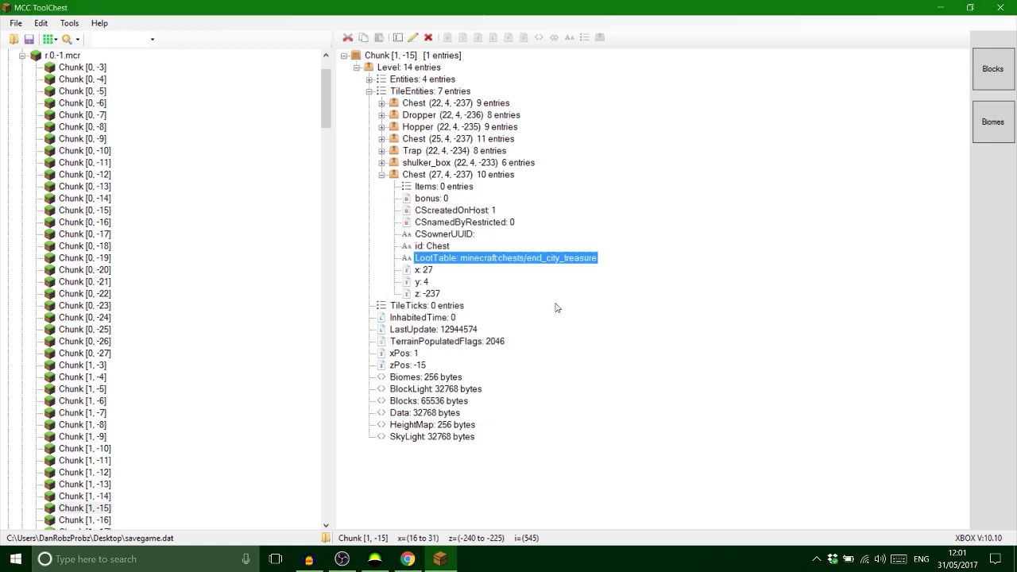
{"action": "left_click", "coordinate": [382, 174]}
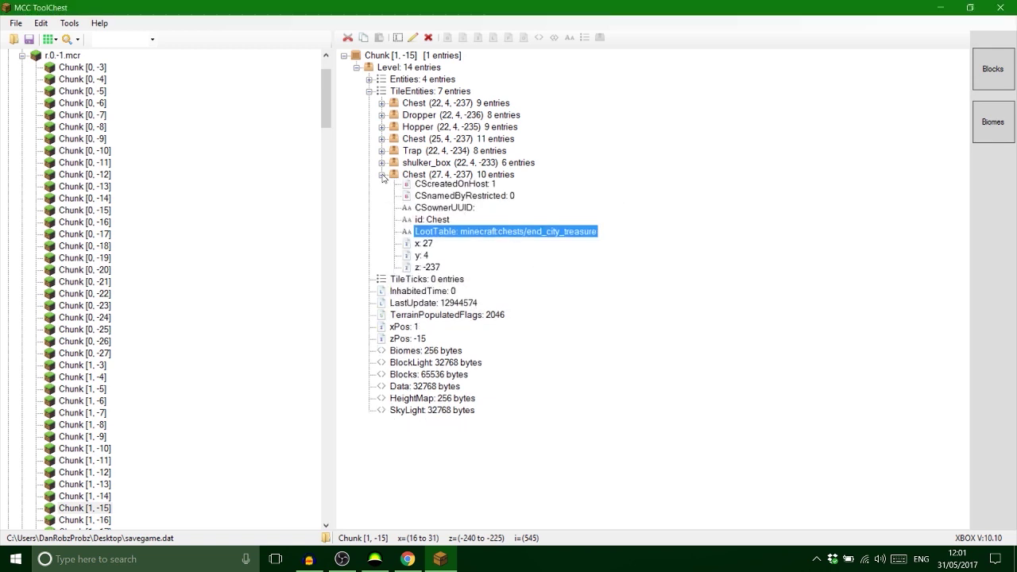
Step: Copy the LootTableSeed 0 entry from chest (25, 4, -237) into chest (27, 4, -237)
{"action": "left_click", "coordinate": [382, 138]}
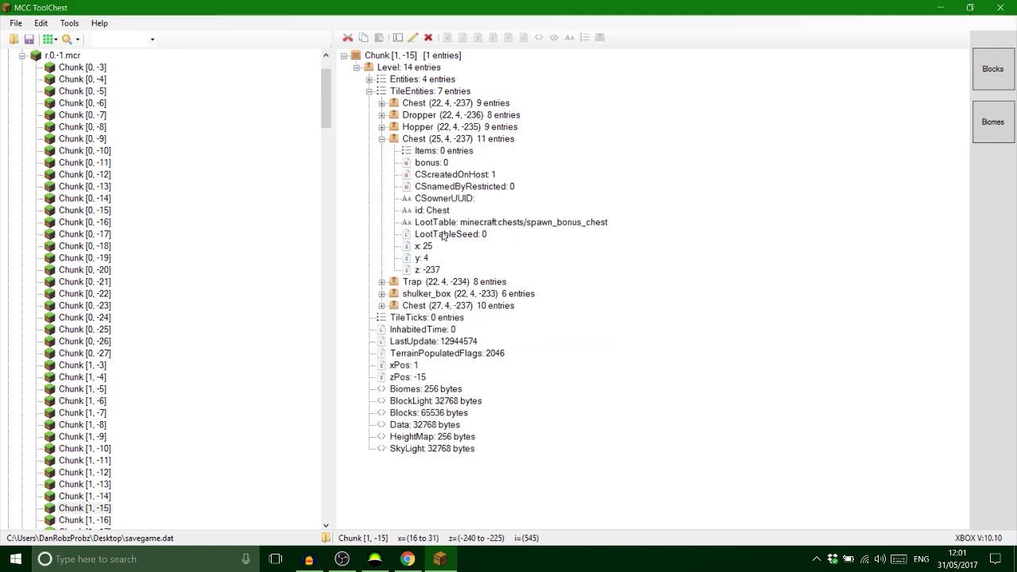
{"action": "left_click", "coordinate": [443, 234]}
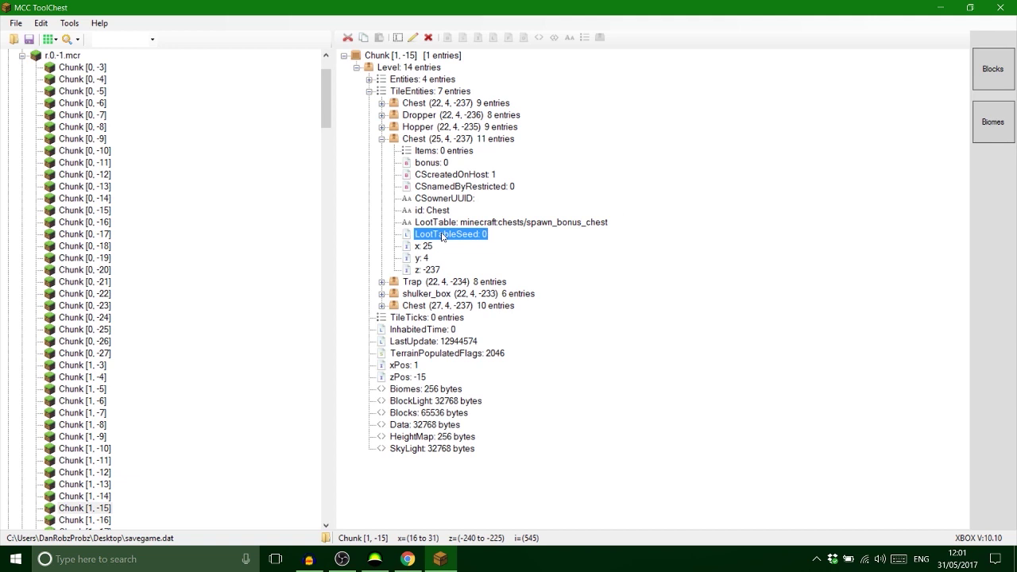
{"action": "left_click", "coordinate": [381, 139]}
{"action": "left_click", "coordinate": [403, 174]}
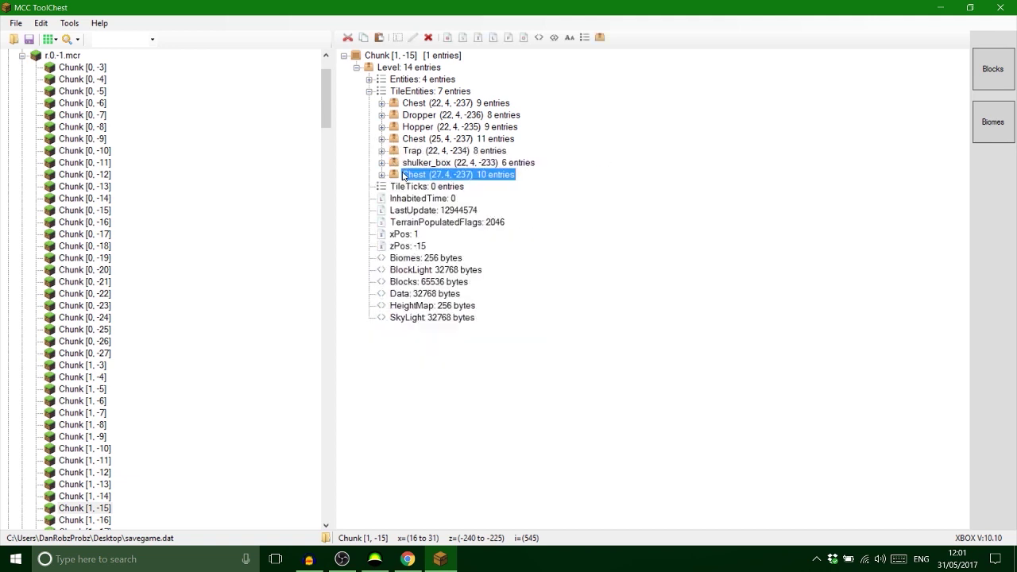
{"action": "left_click", "coordinate": [382, 174]}
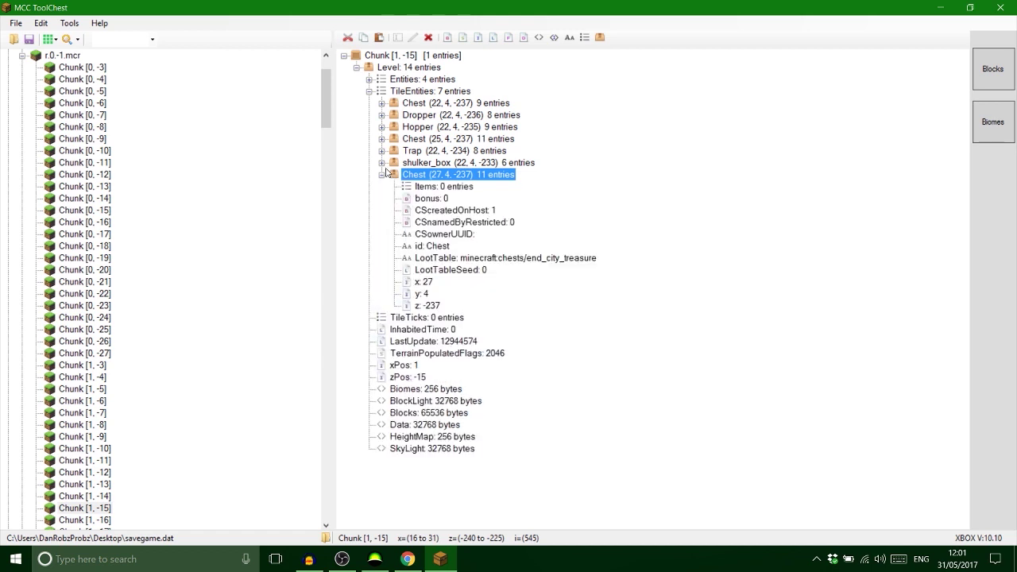